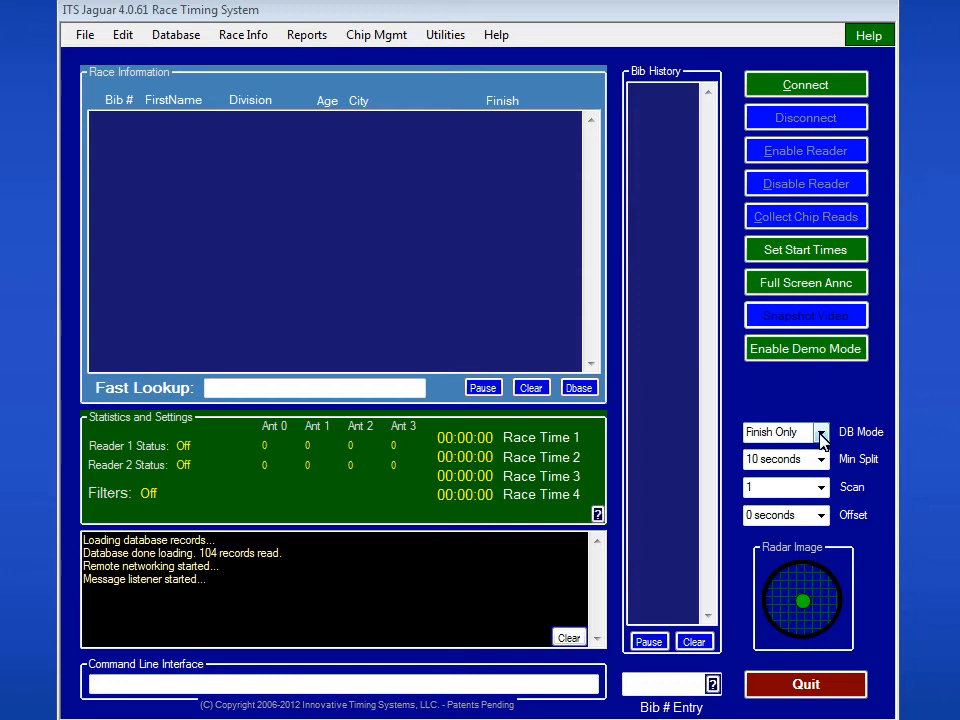
Show the race database in the race information area with its split columns in view, and set DB Mode to Split 1
click(589, 396)
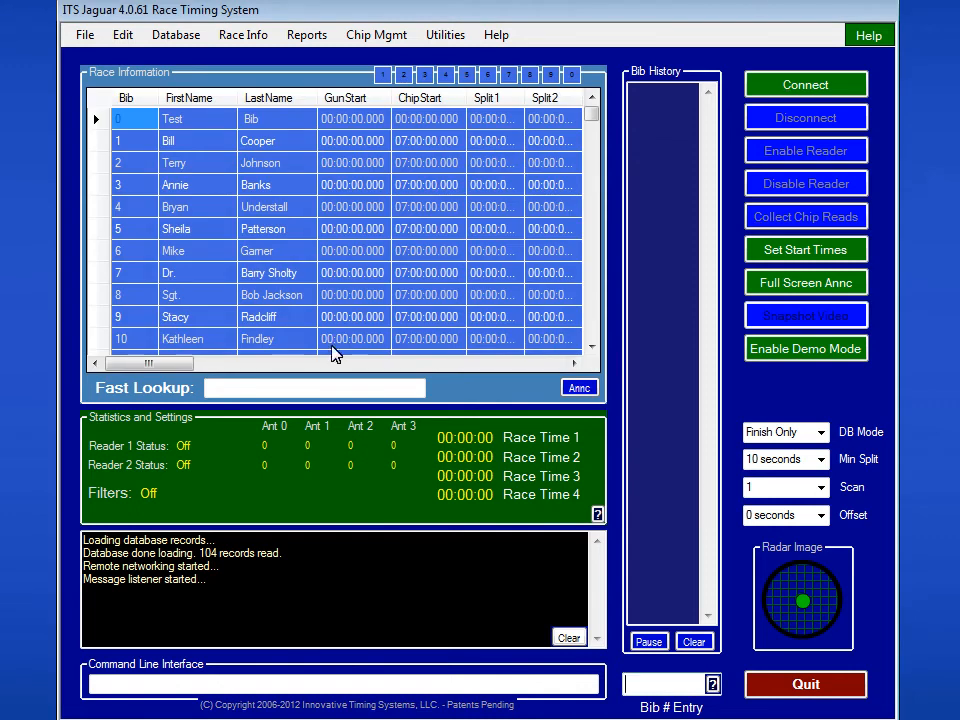
drag(171, 367, 213, 367)
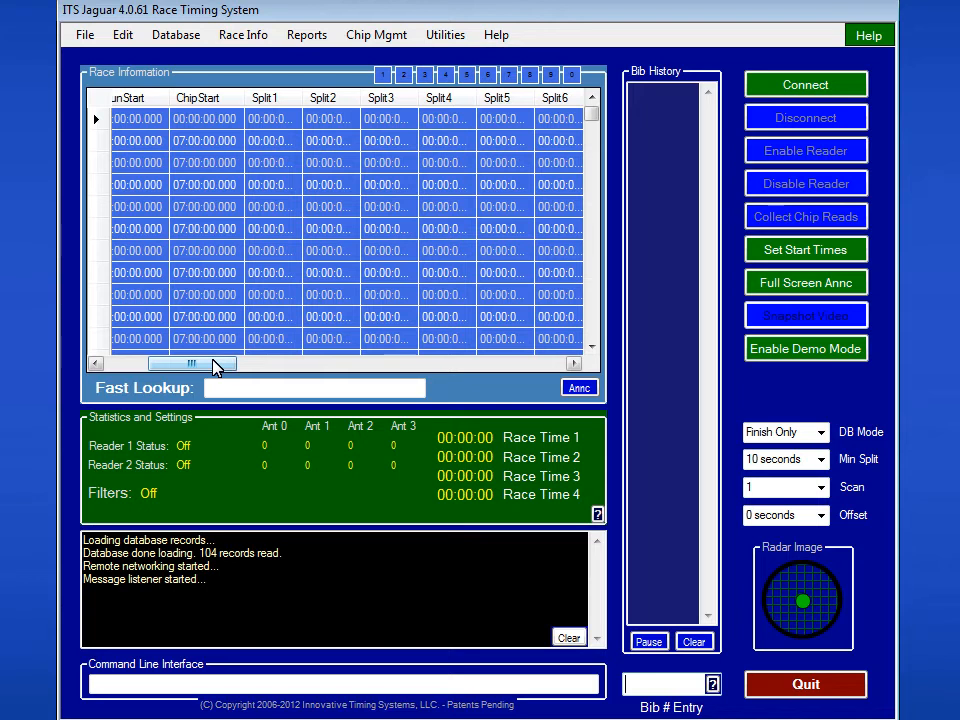
click(821, 434)
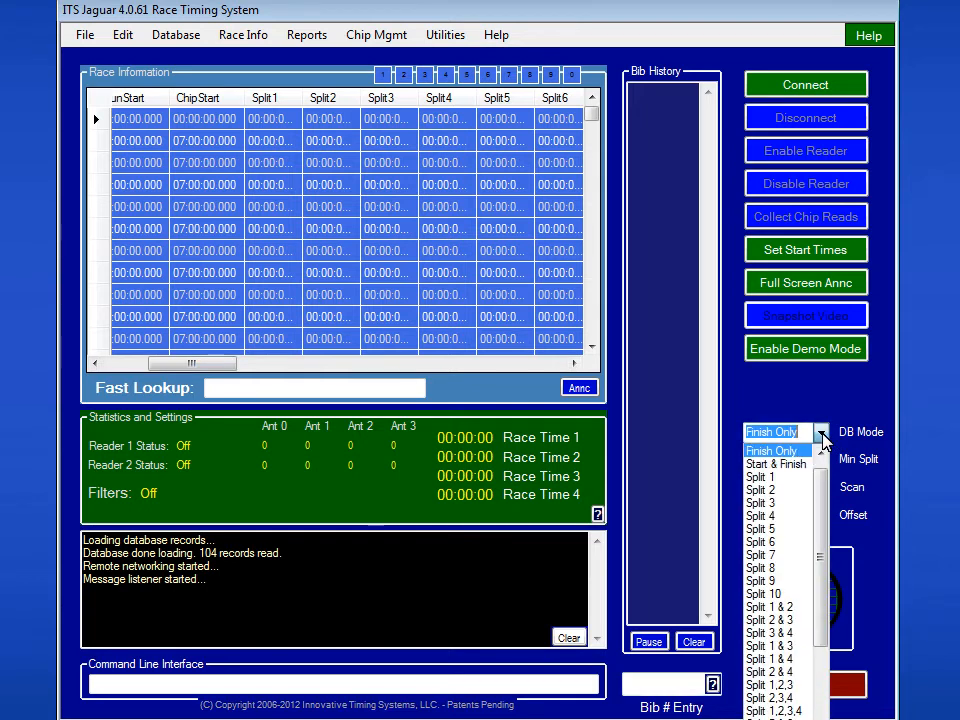
click(789, 479)
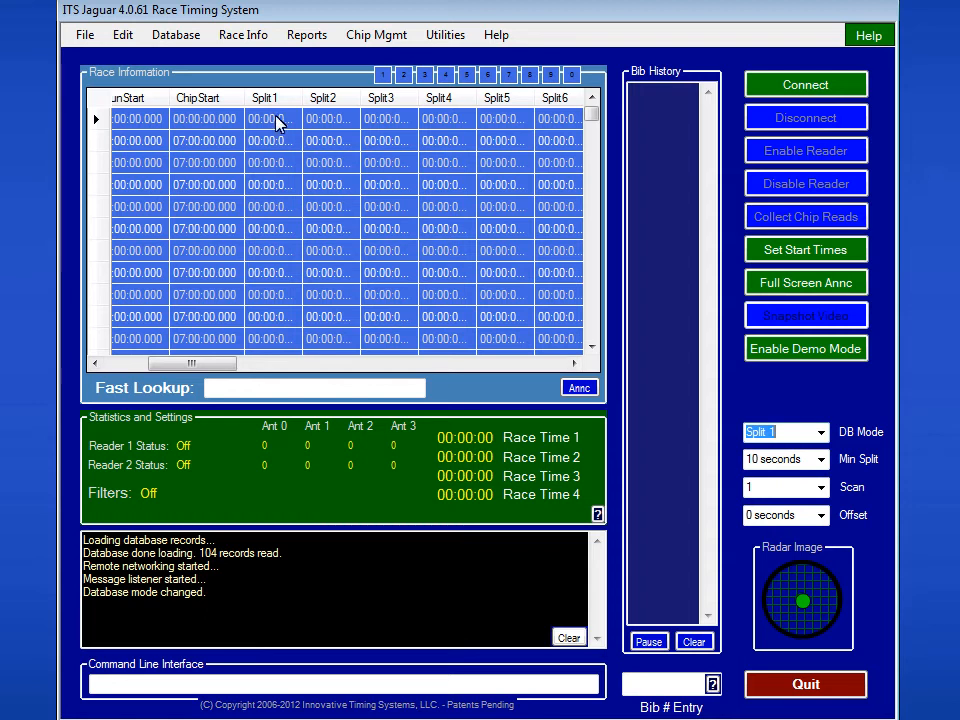
Set DB Mode to Split 2 & 3 and the minimum split time to 60 minutes
click(826, 435)
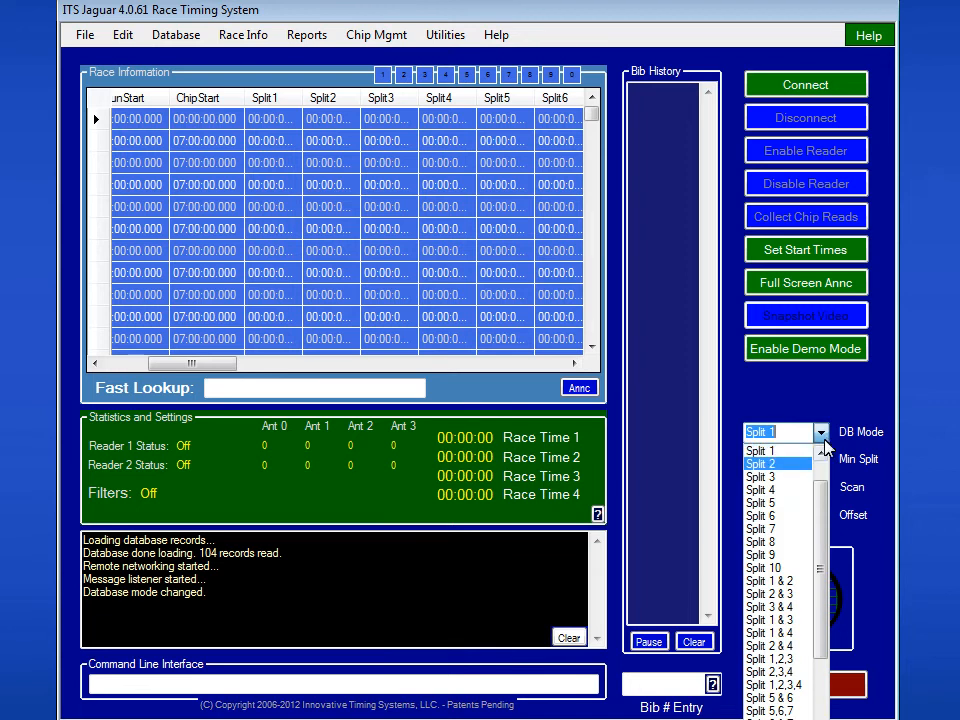
click(790, 596)
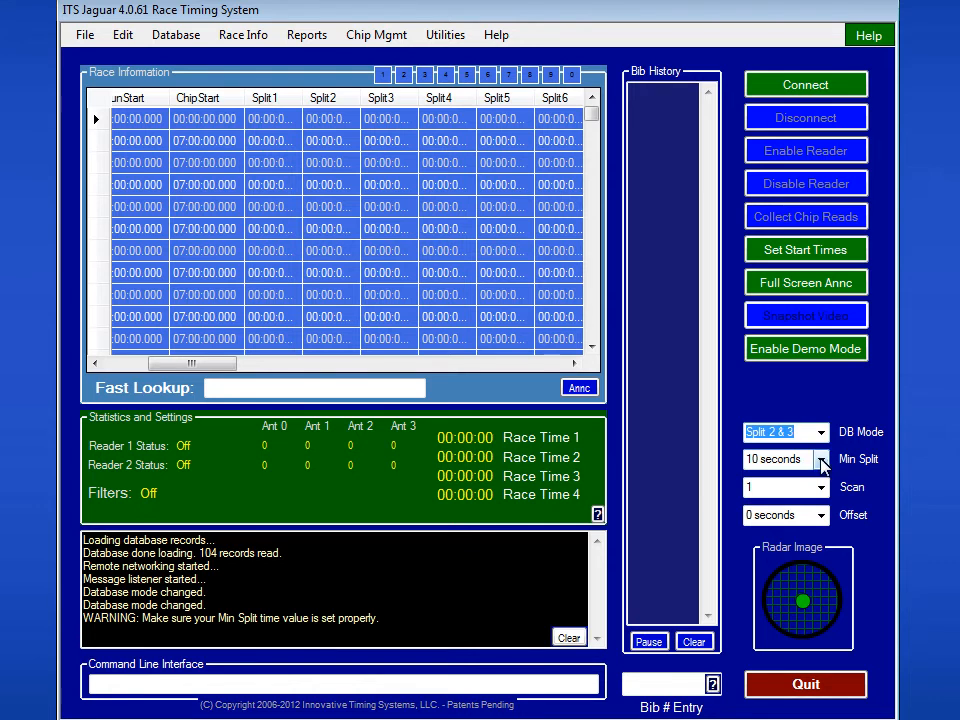
click(820, 460)
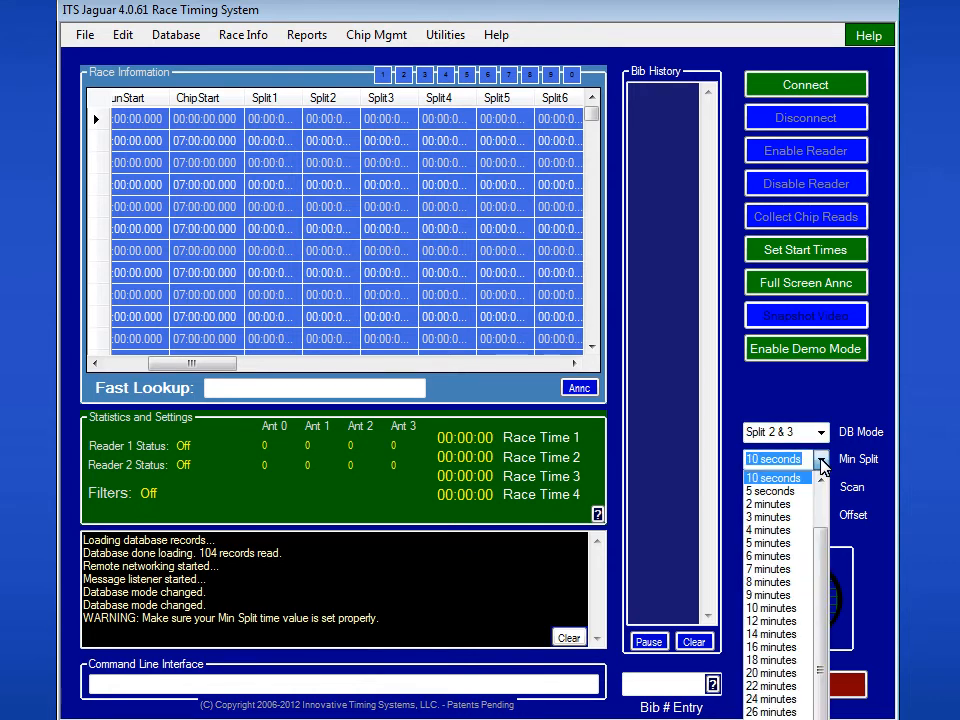
drag(824, 536, 824, 599)
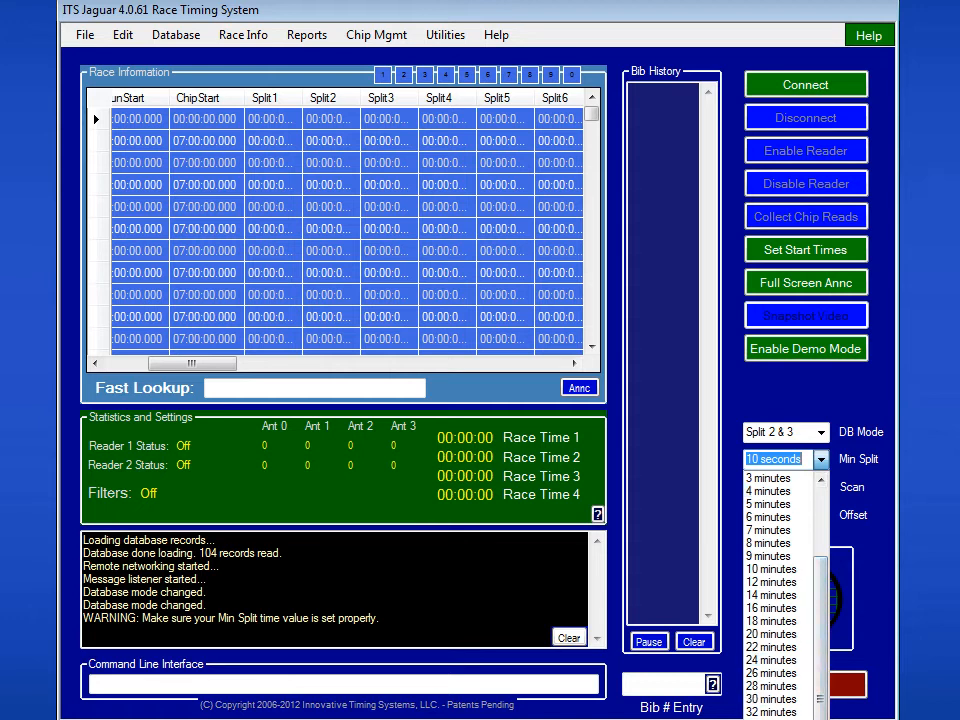
click(772, 719)
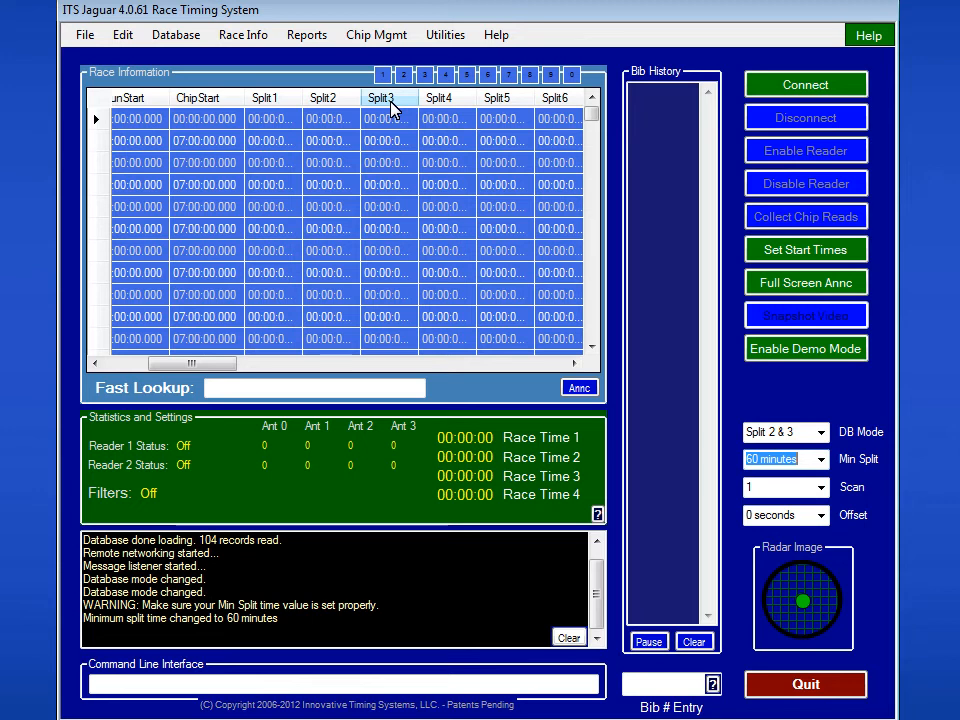
Set DB Mode to Split 1,2,3,4 and the minimum split time to 10 minutes
click(820, 432)
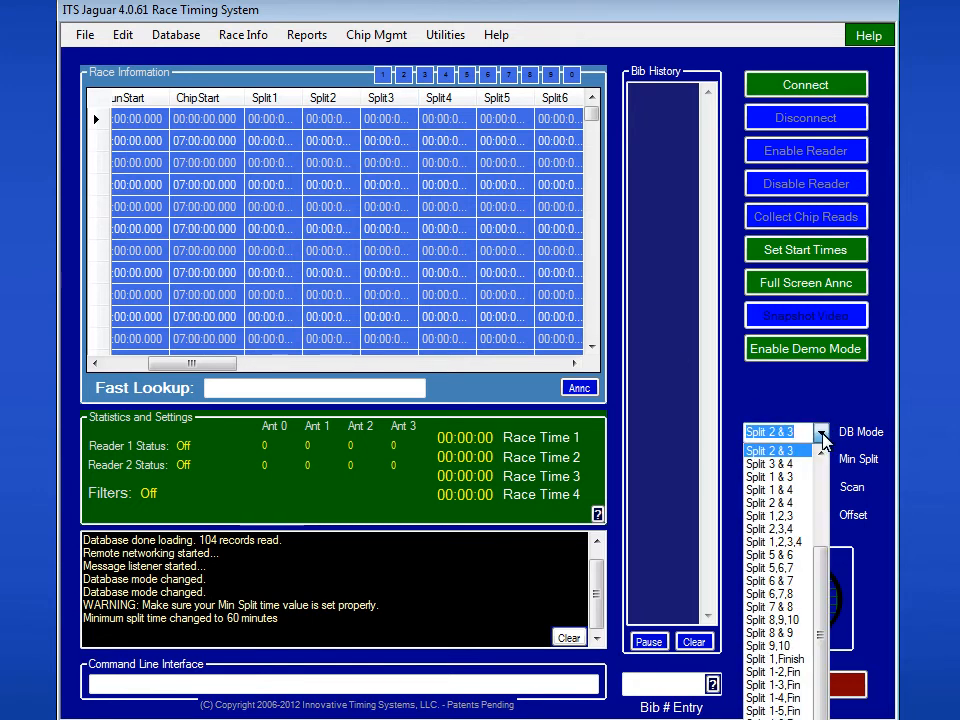
click(798, 541)
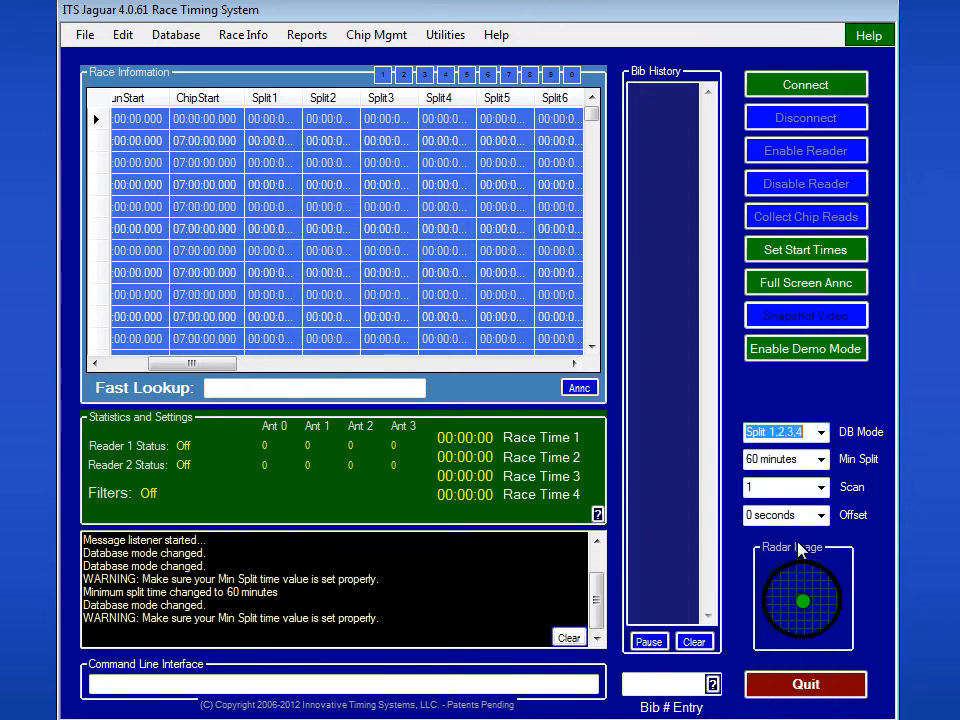
click(821, 460)
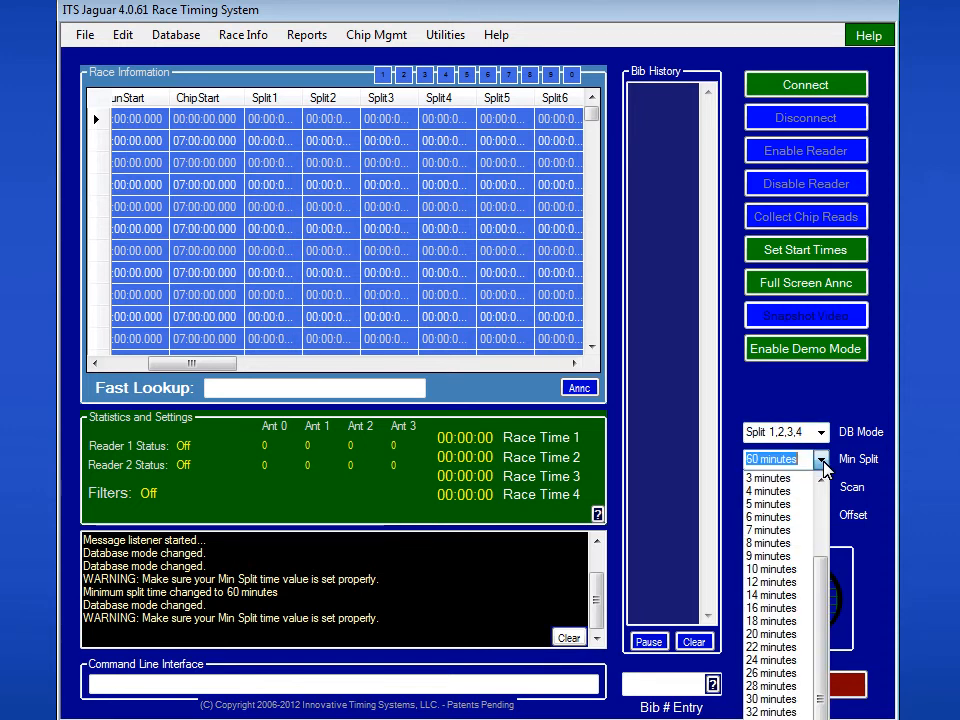
click(793, 570)
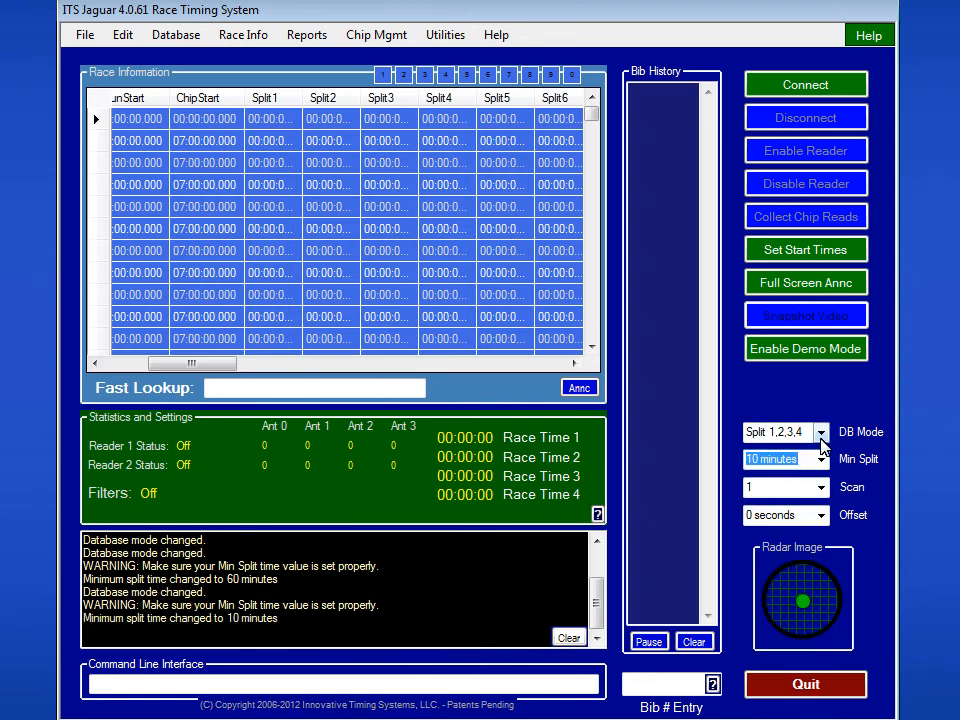
Look through the combined split and finish database modes, and set DB Mode to Split 3
click(821, 432)
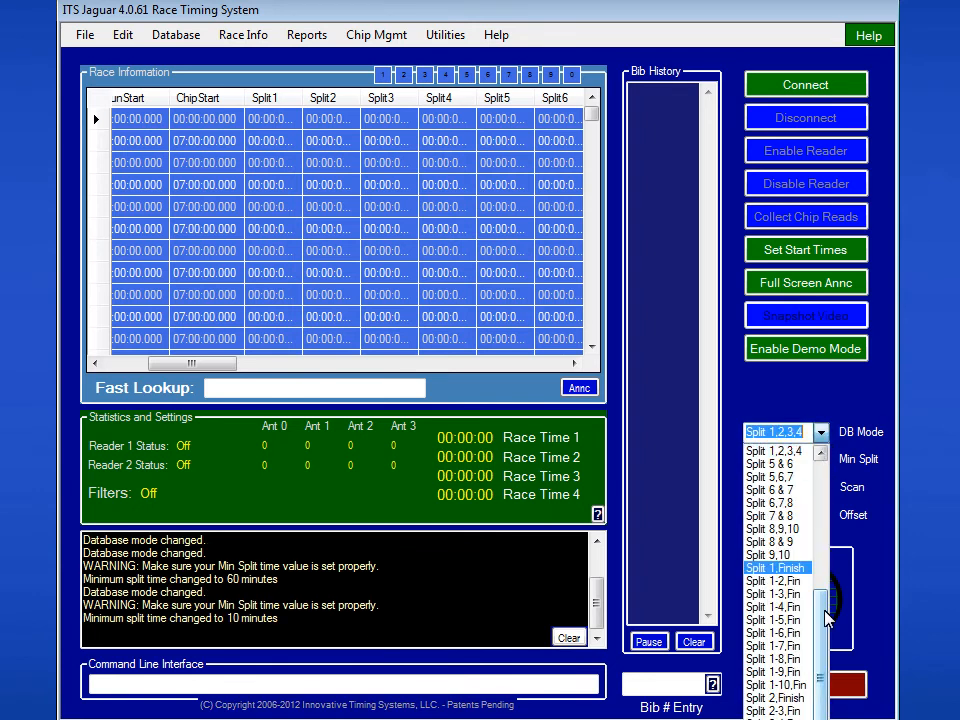
scroll(827, 621, down, 3)
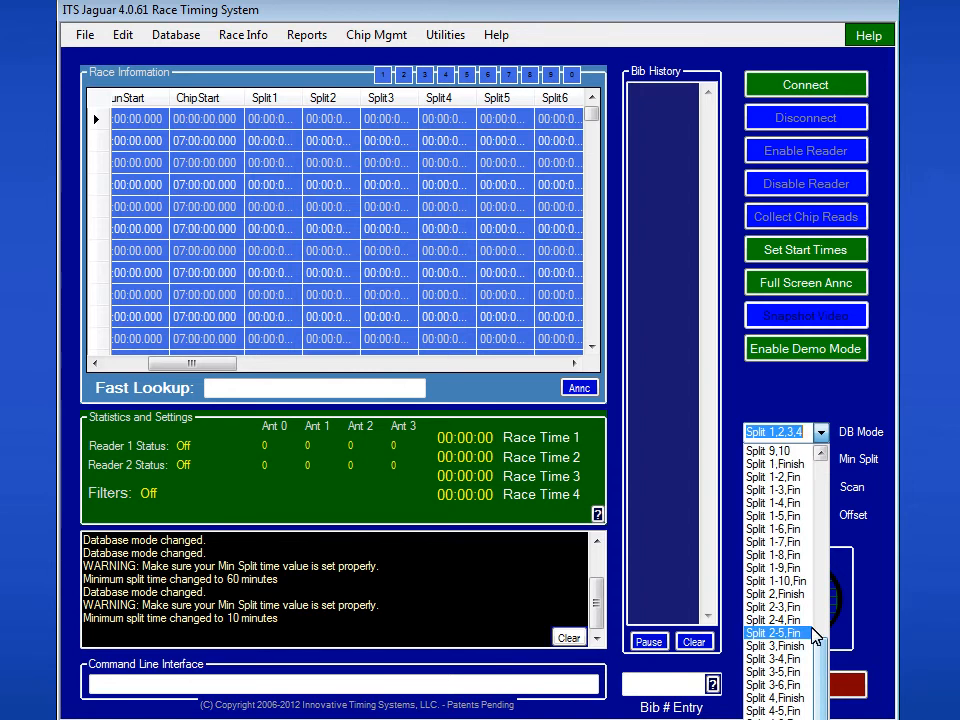
click(799, 397)
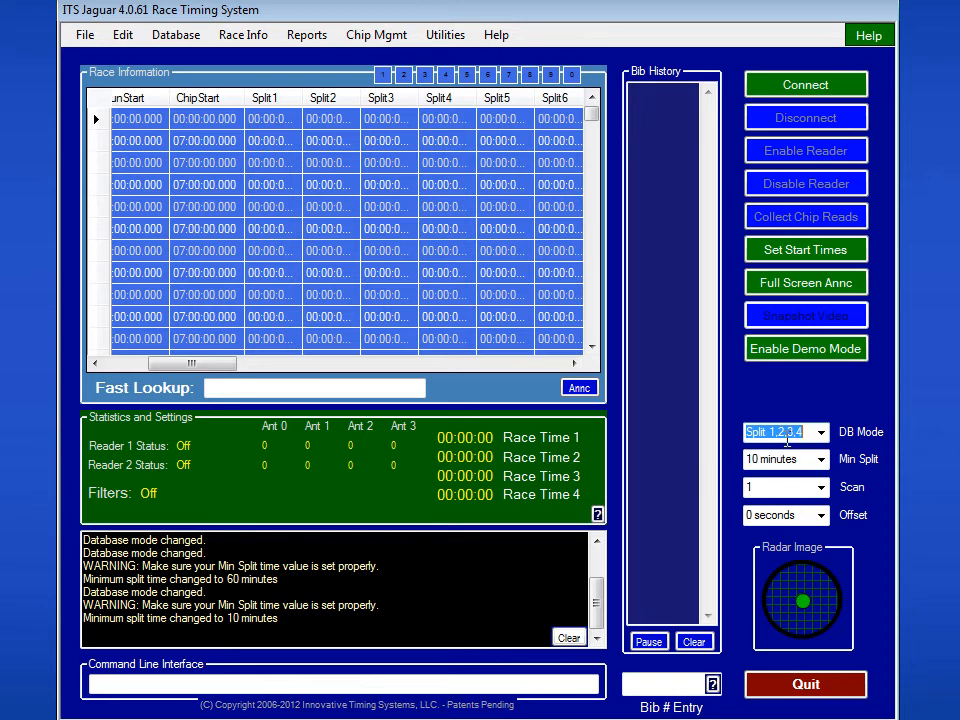
click(821, 432)
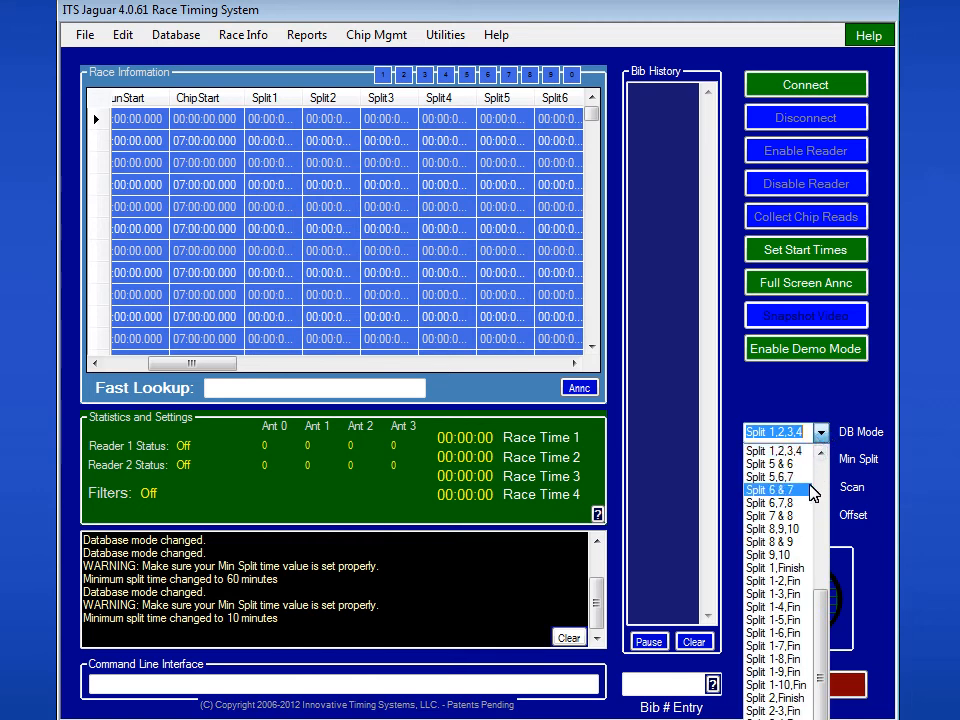
scroll(819, 634, up, 10)
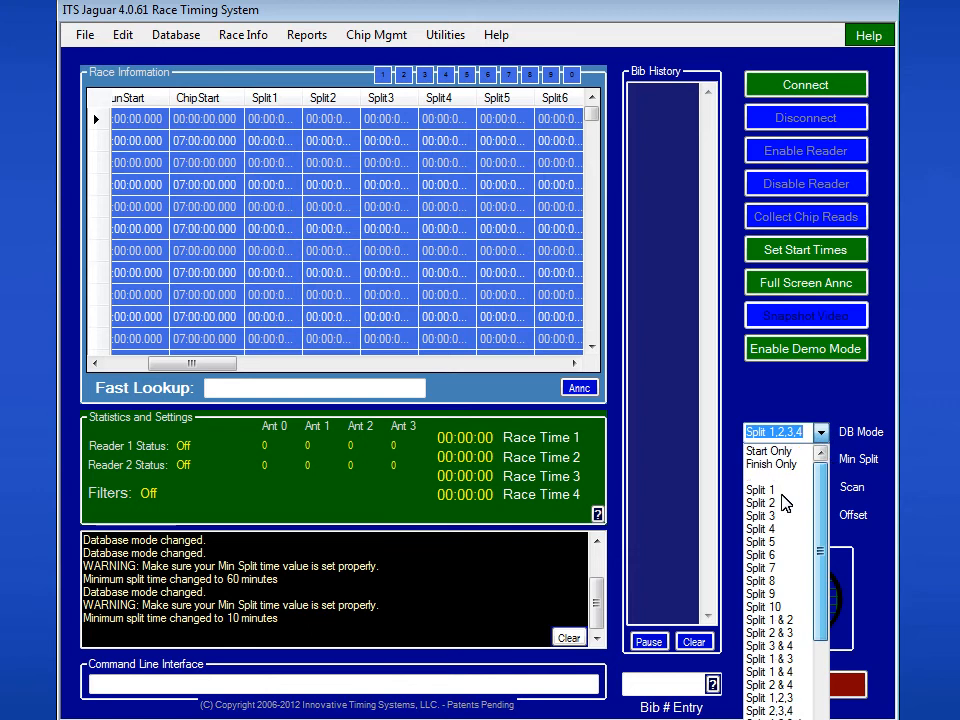
click(777, 516)
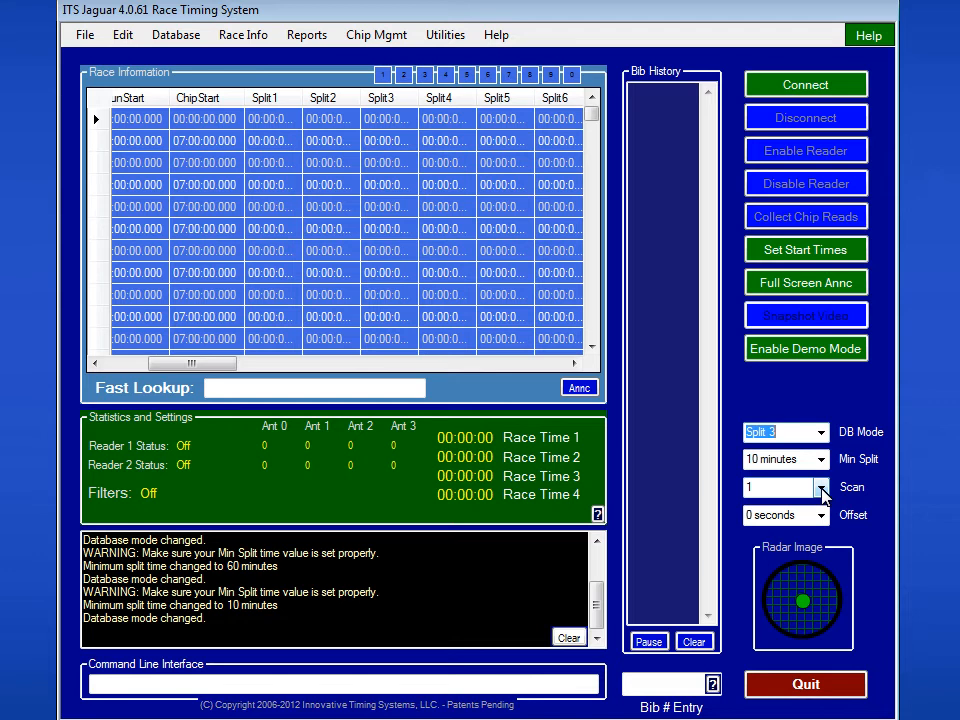
Set the scan rate to 10 seconds and return the race information area to the announcer view
click(821, 488)
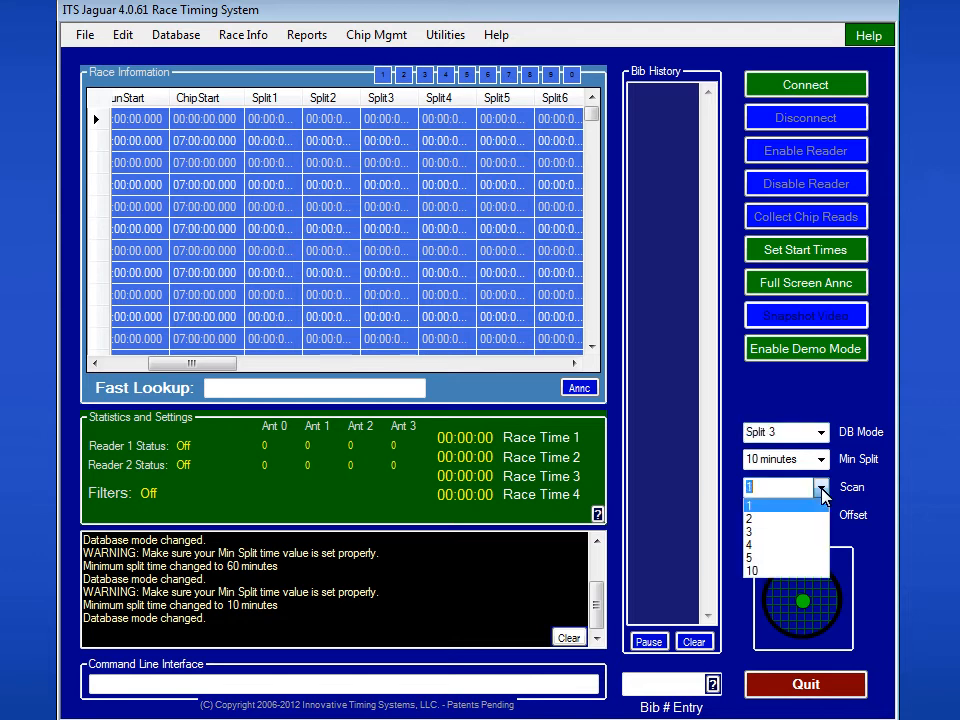
click(816, 576)
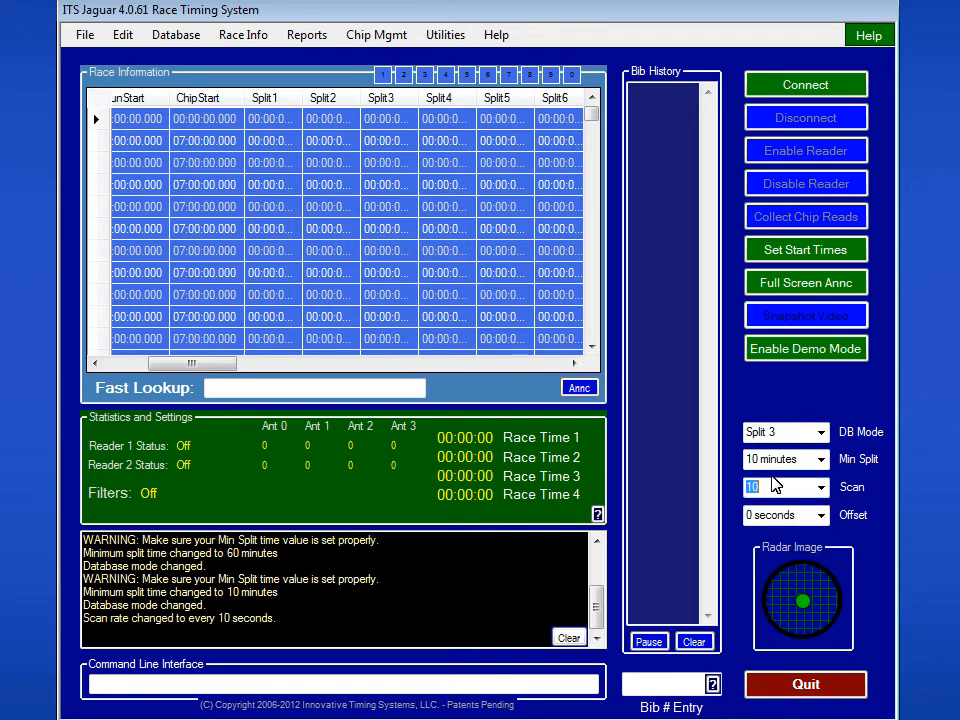
click(580, 390)
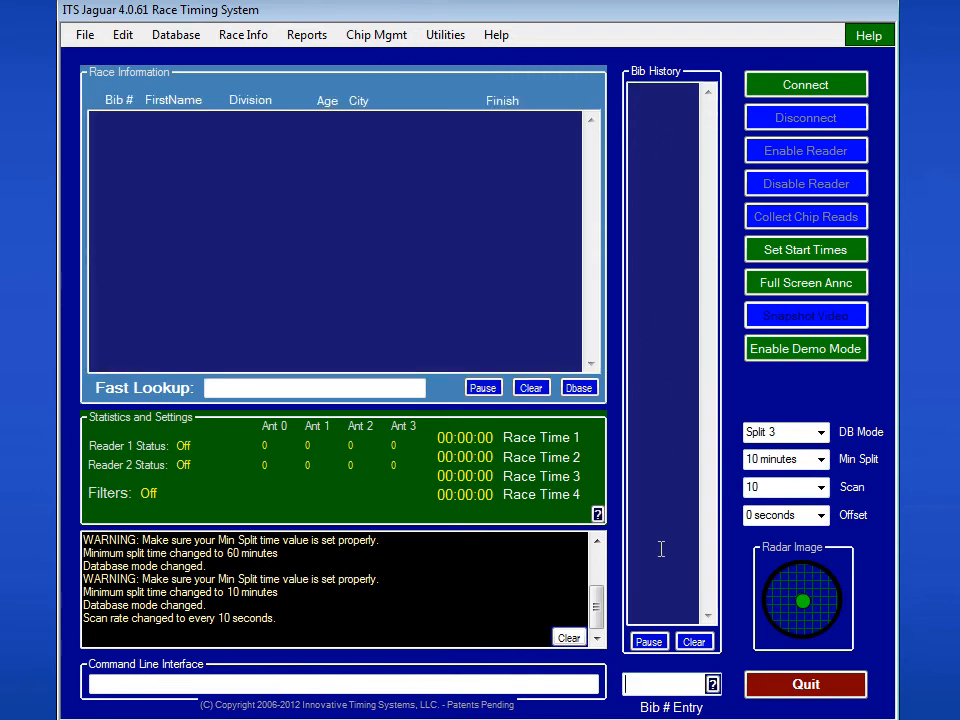
Switch the scan rate to 1 second and back to 10 seconds, two times in a row
click(821, 487)
click(812, 504)
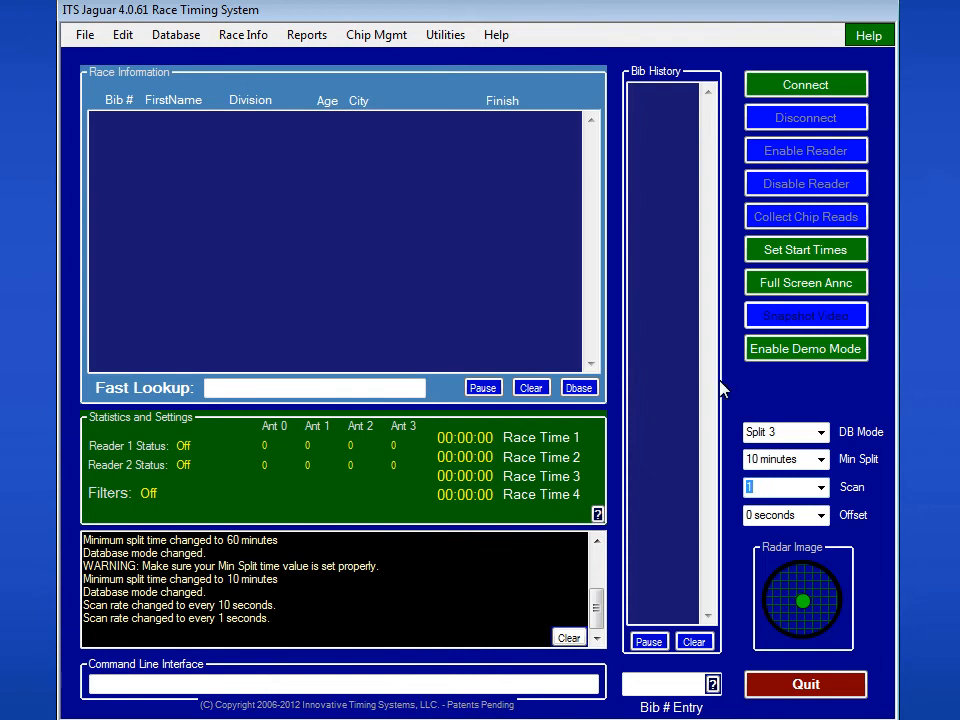
click(818, 489)
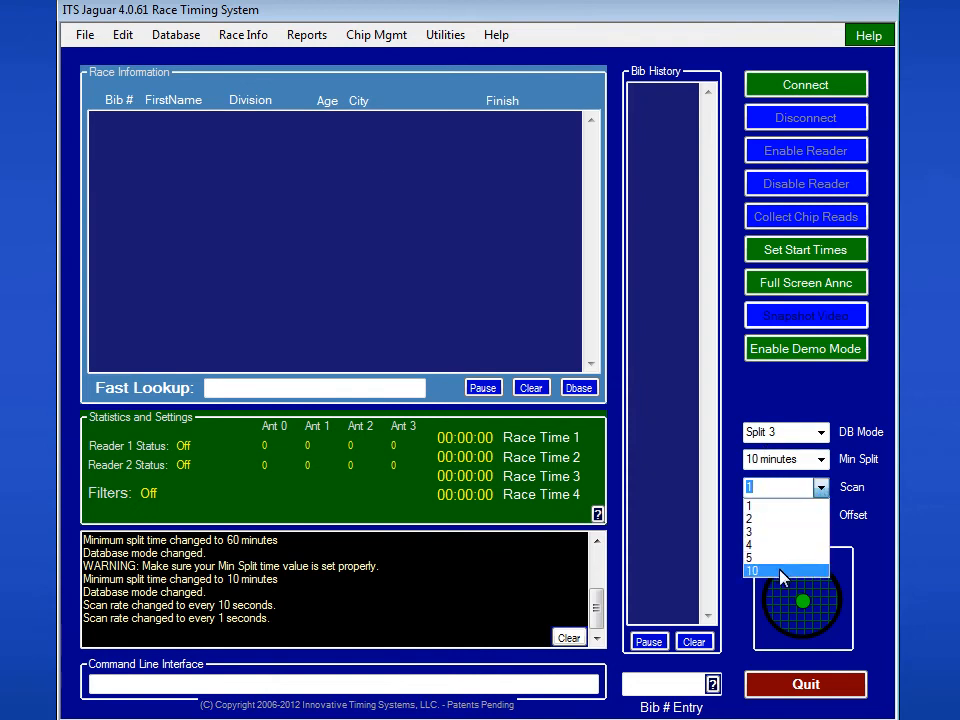
click(781, 571)
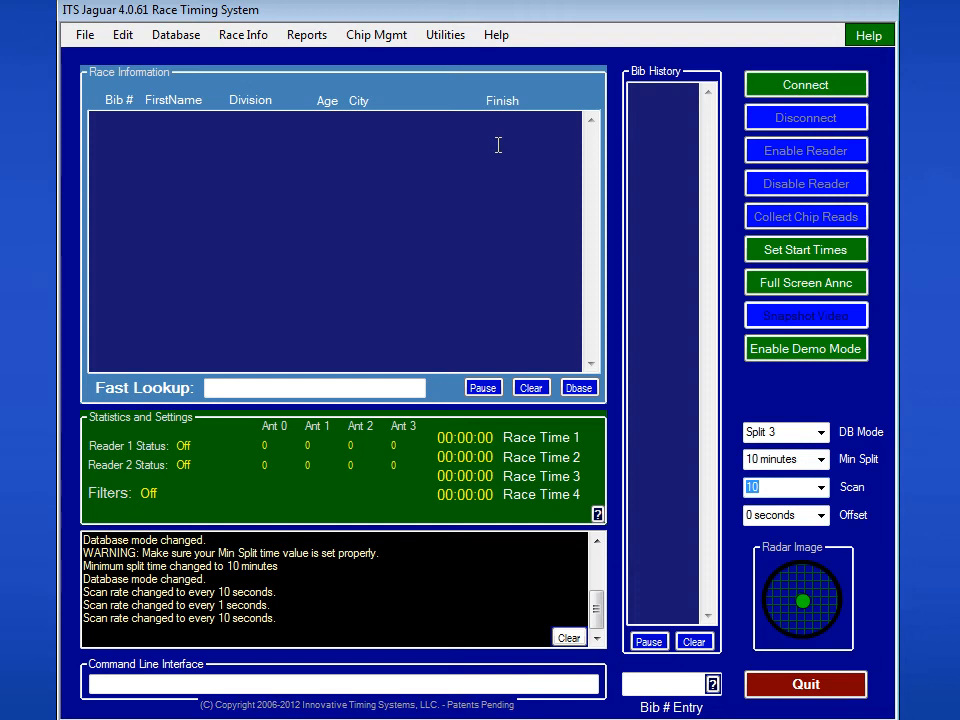
click(821, 488)
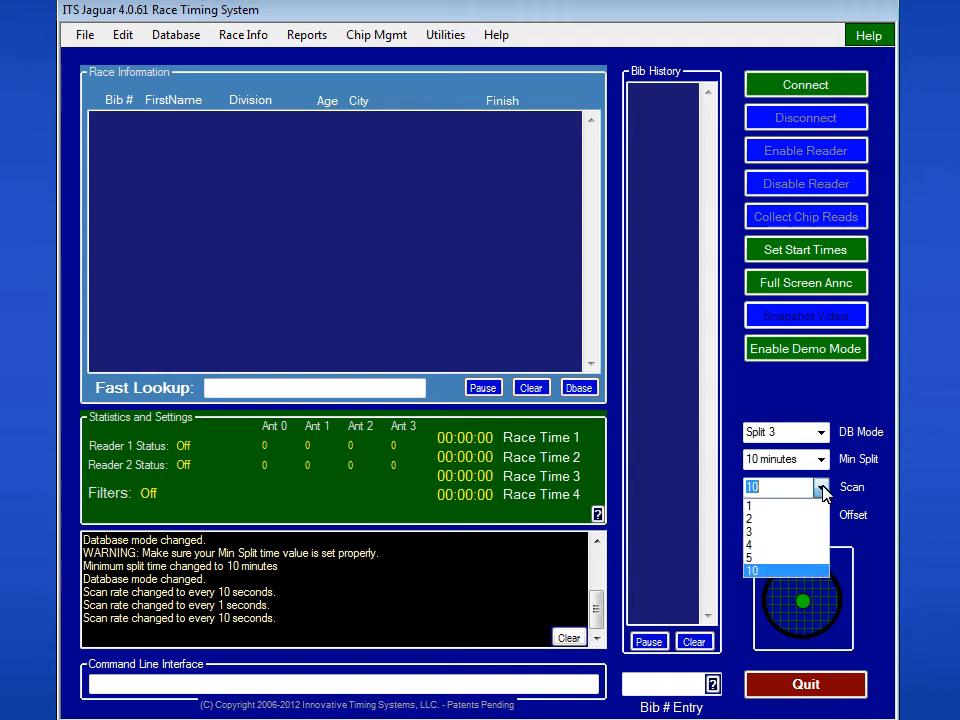
click(809, 507)
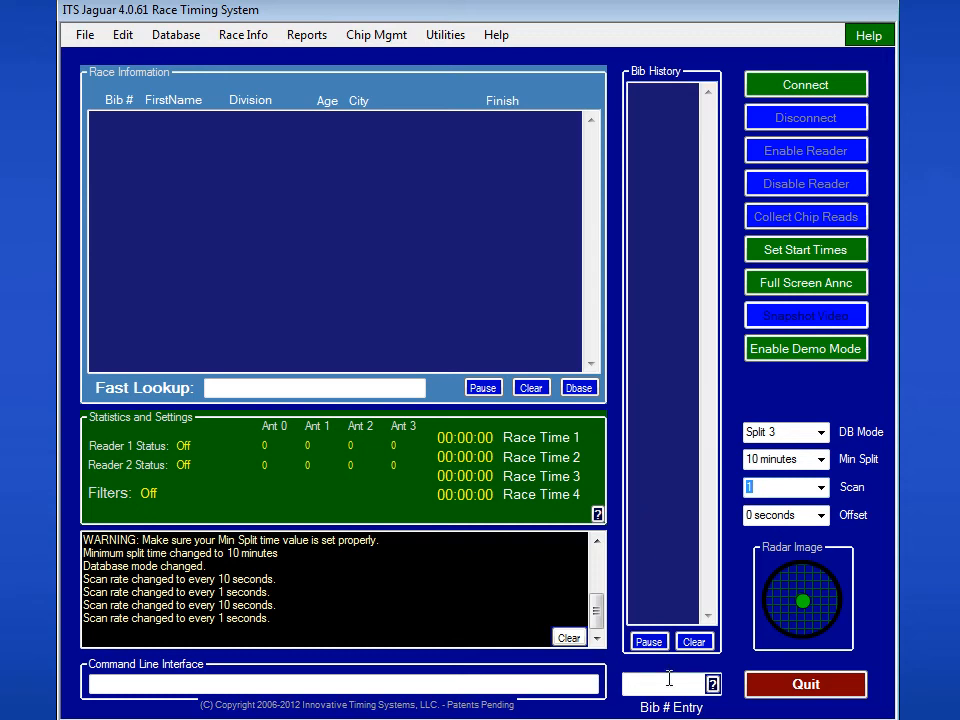
click(817, 488)
click(778, 572)
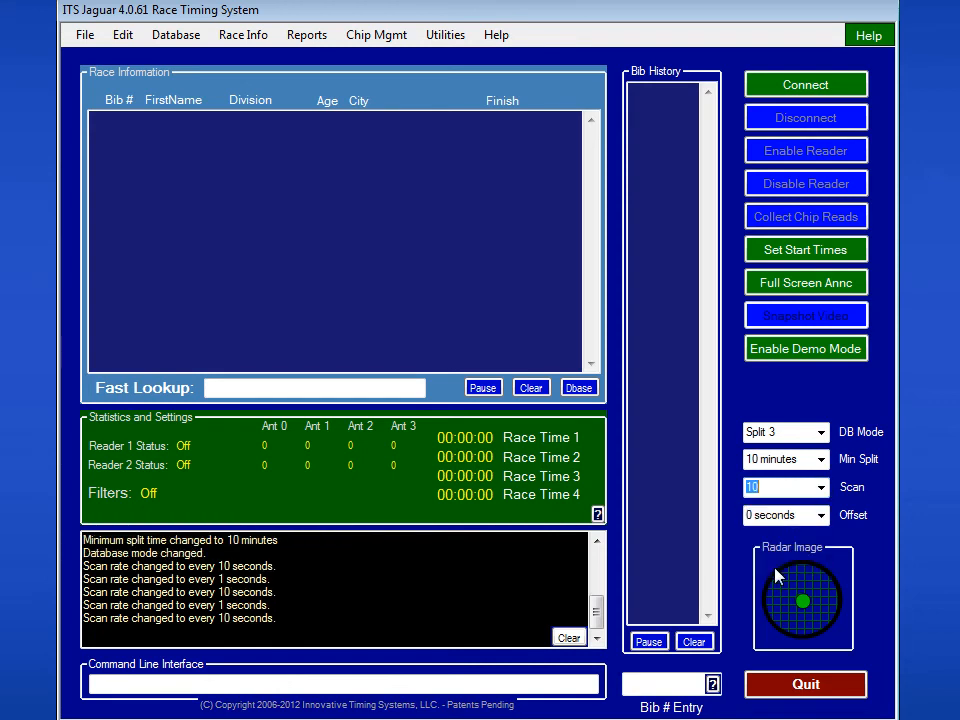
Review the available Scan rates and Offset values
click(821, 488)
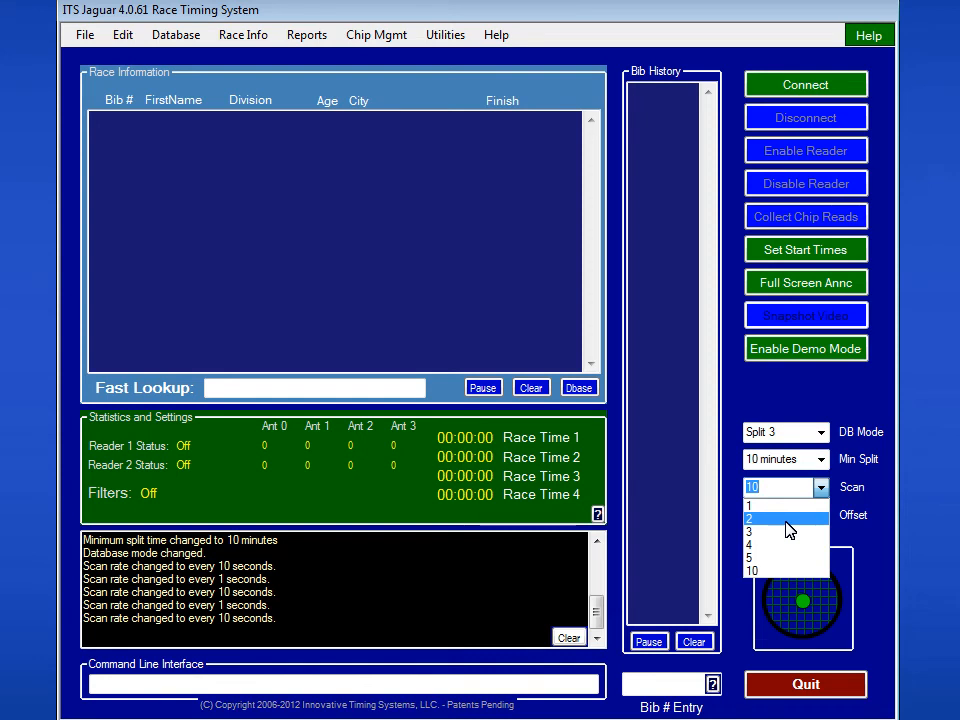
click(872, 481)
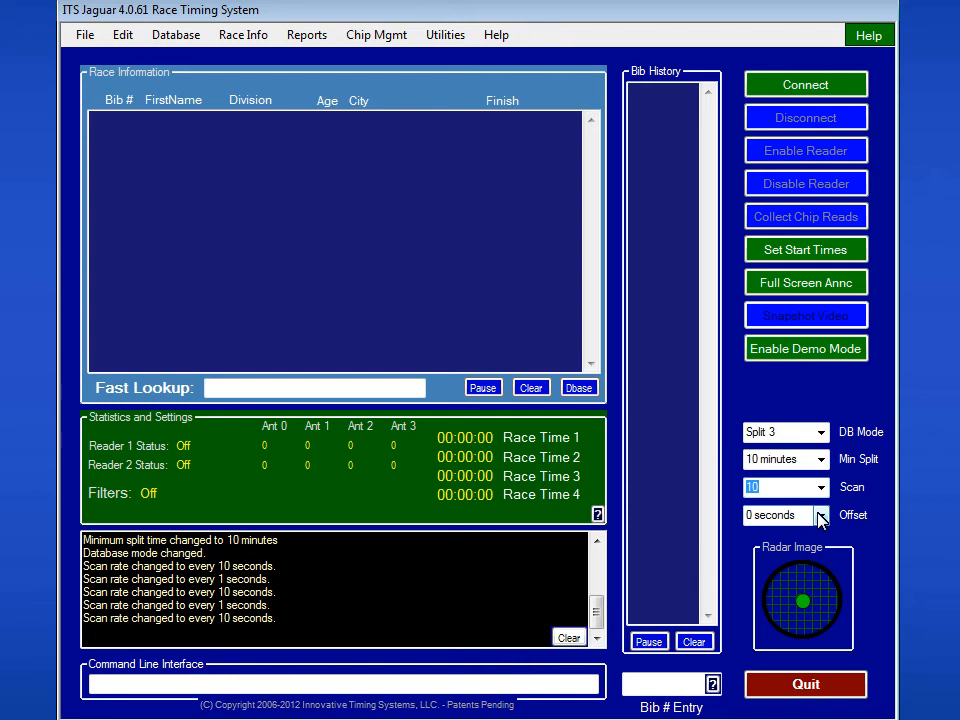
click(820, 516)
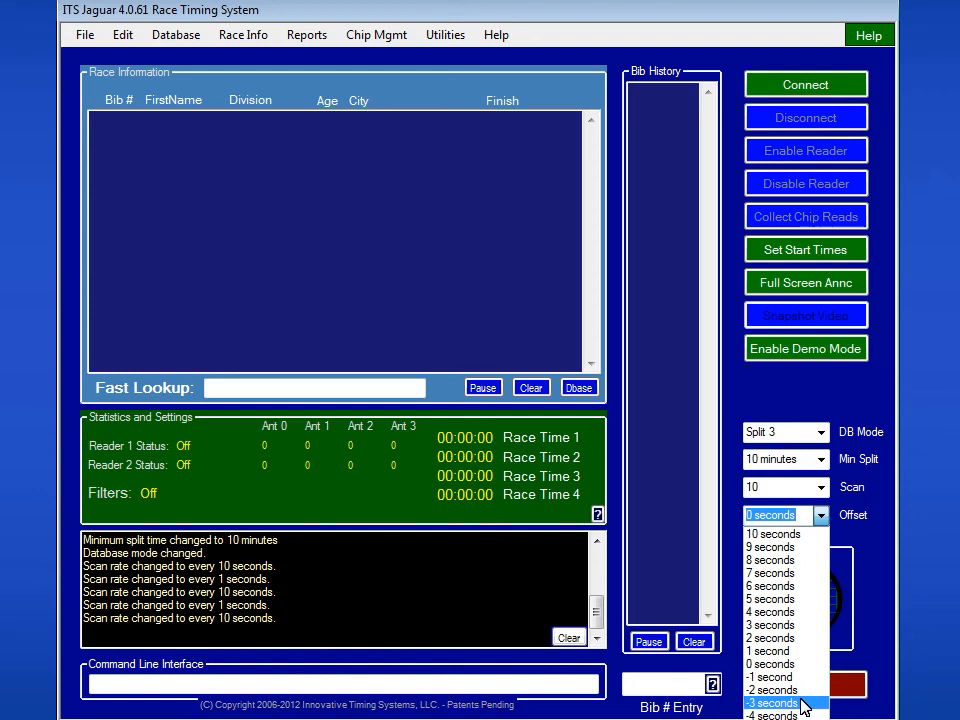
click(804, 516)
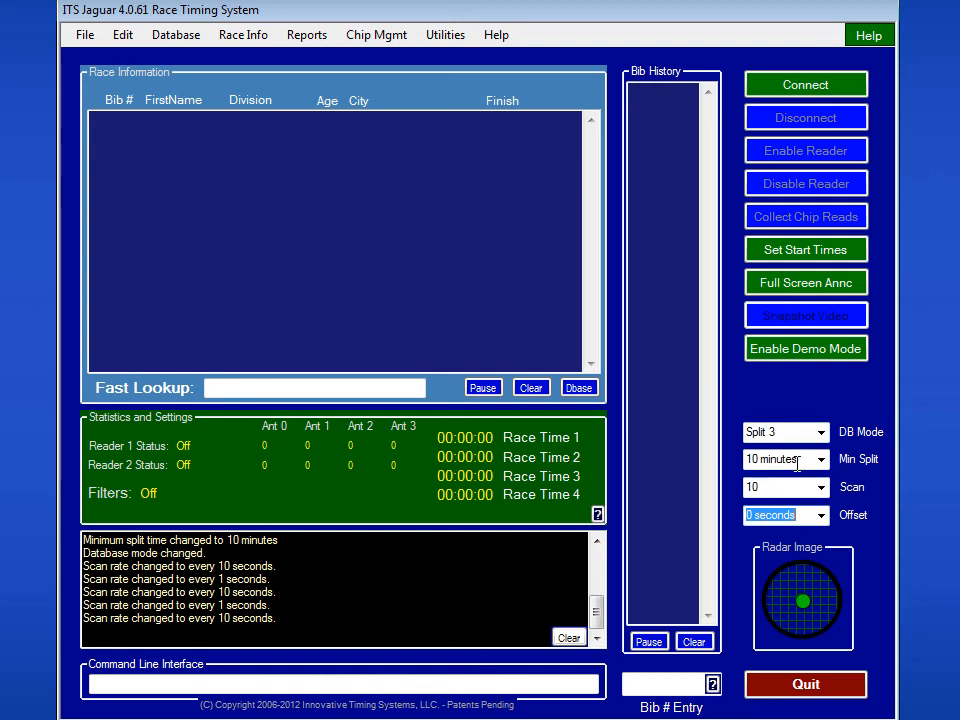
Open the software's Default Settings and move the dialog so that it is fully in view
click(116, 39)
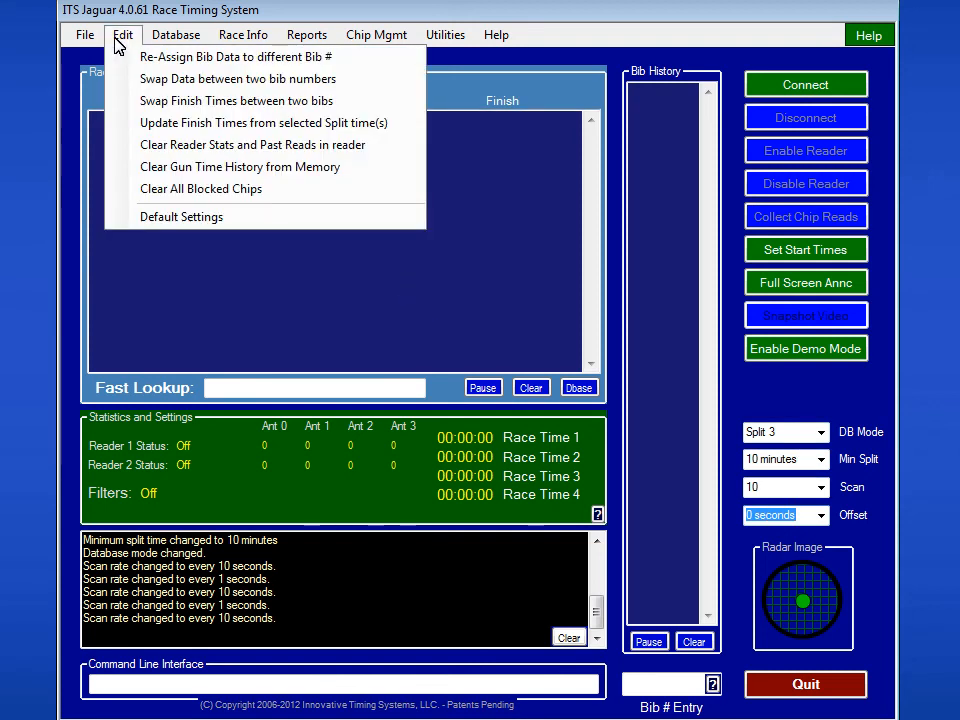
click(204, 224)
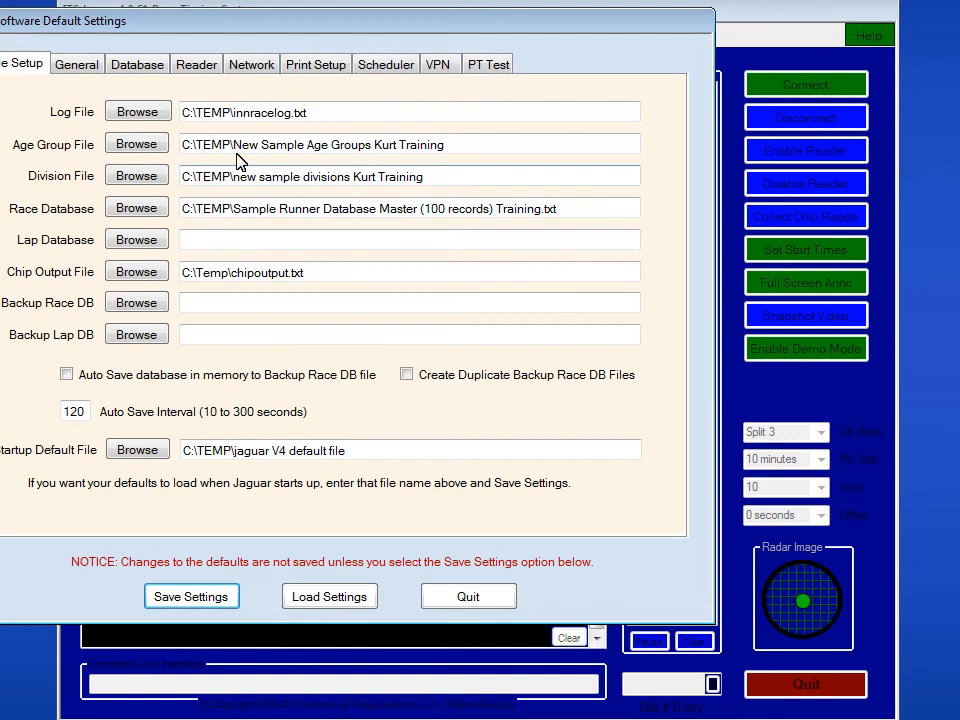
drag(277, 27, 445, 61)
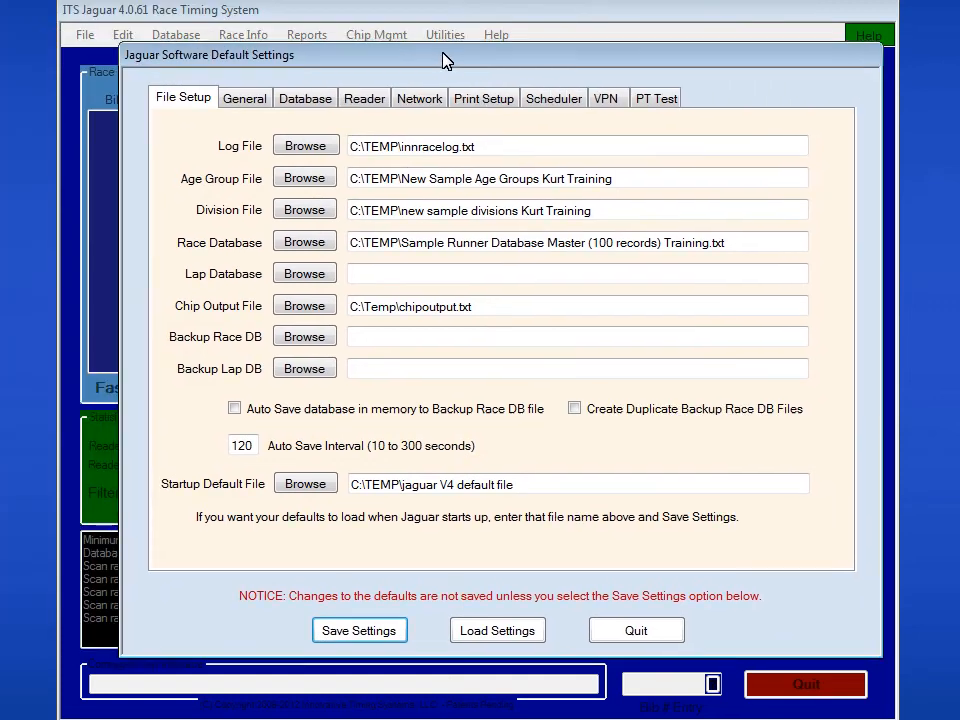
In the general default settings, set the Scan Rate to 1
click(245, 100)
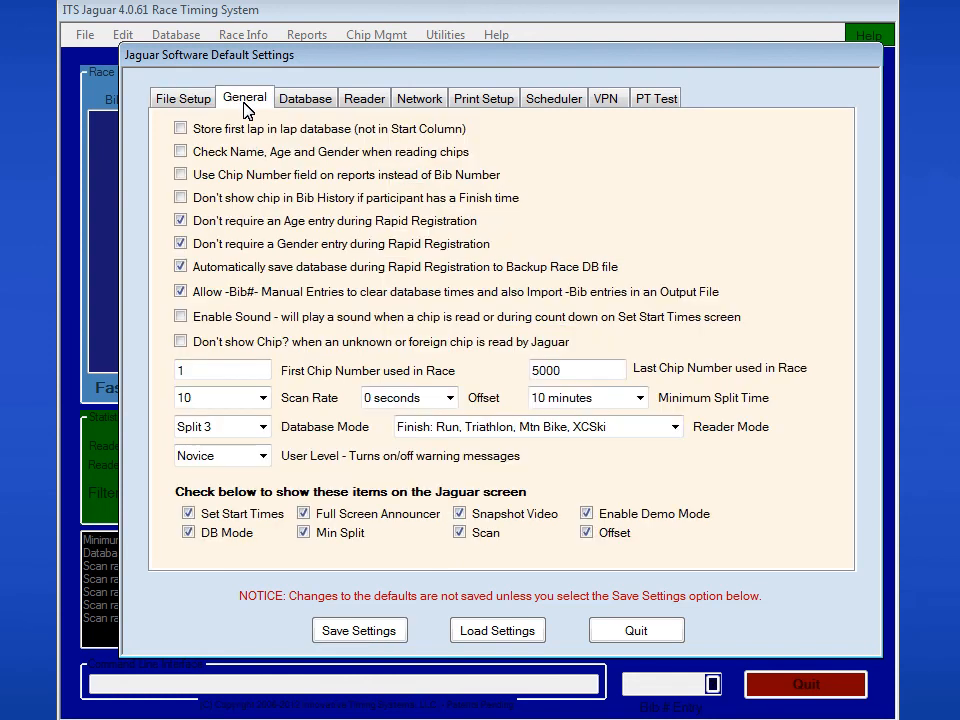
click(263, 398)
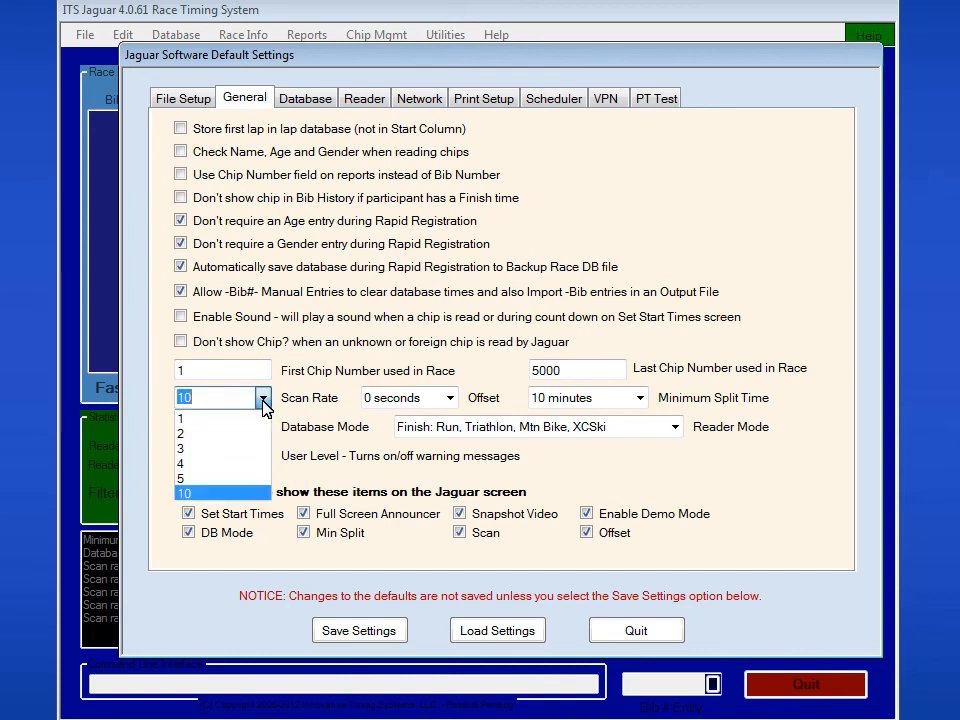
click(252, 414)
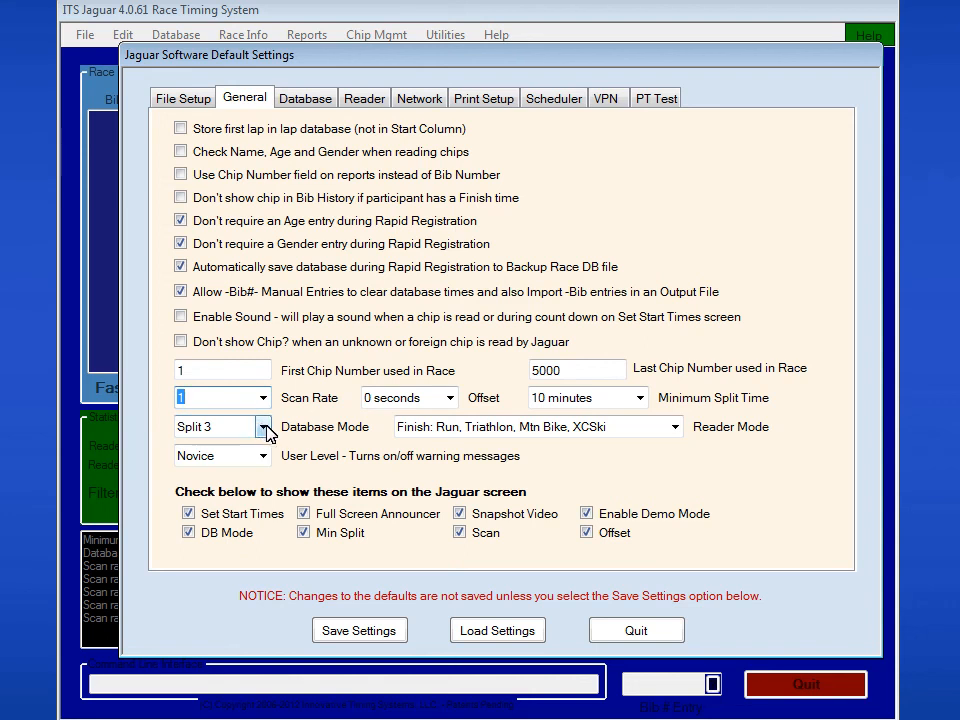
Set the default Database Mode to Finish Only and the Offset to -2 seconds
click(264, 427)
click(264, 427)
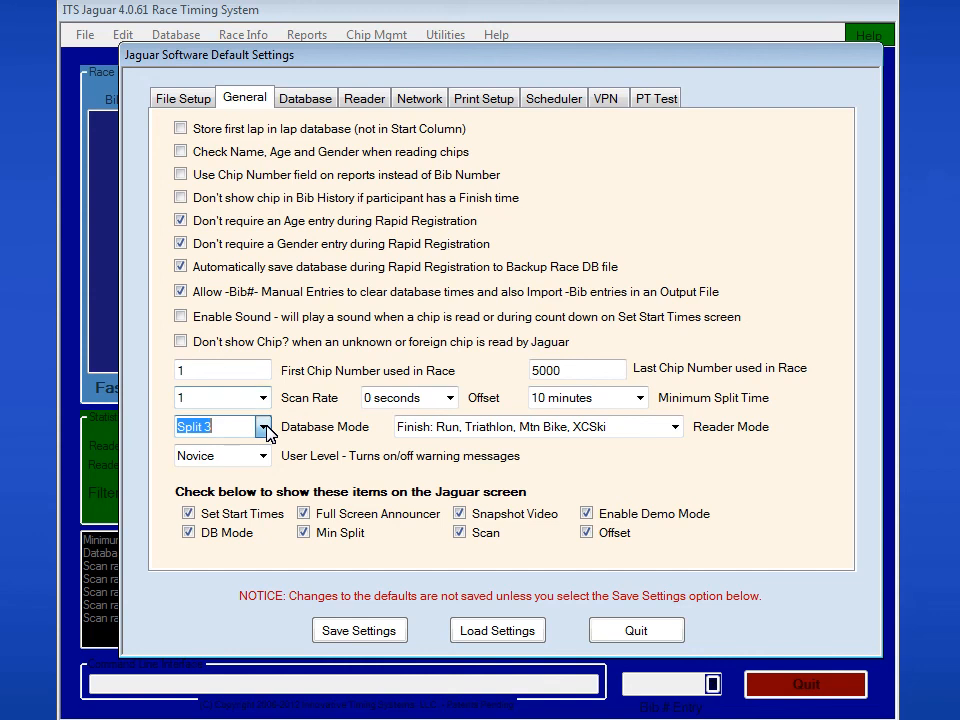
click(264, 427)
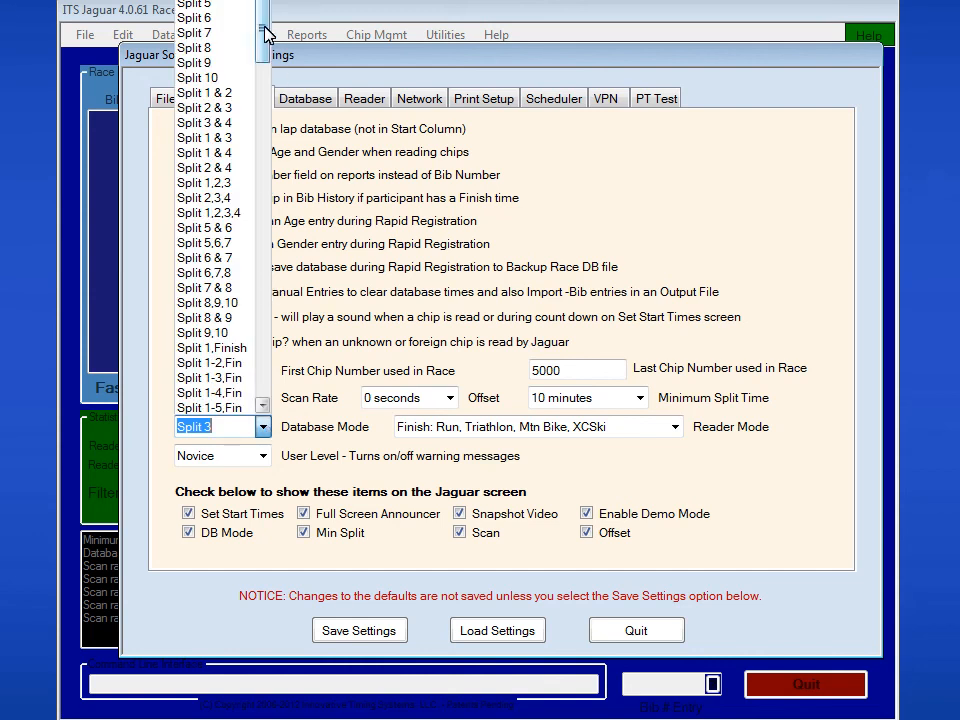
scroll(266, 30, up, 2)
click(235, 1)
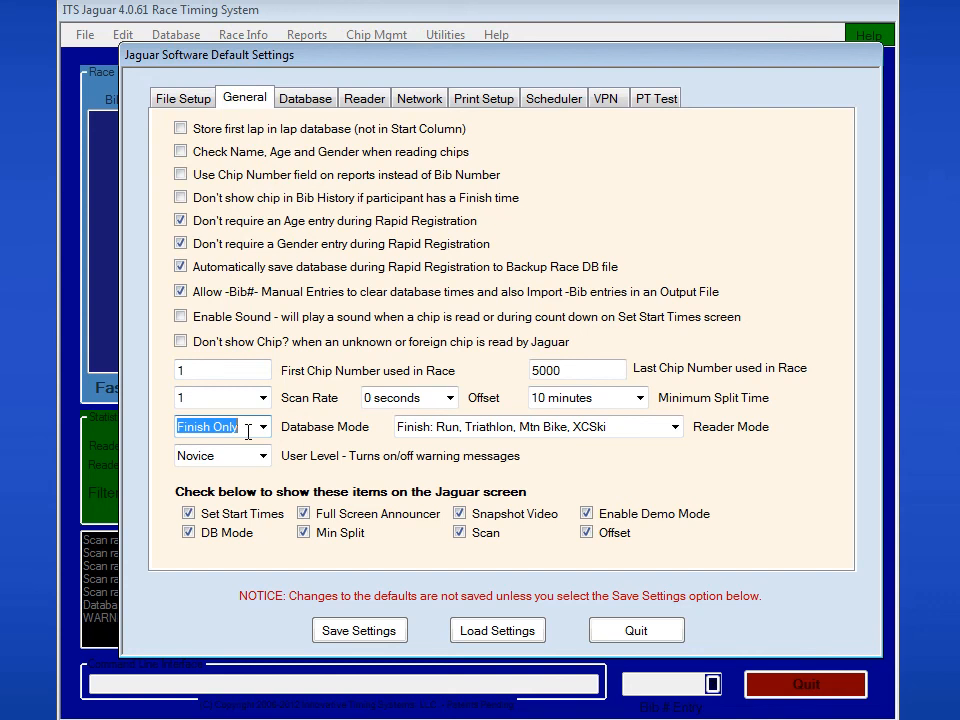
click(451, 399)
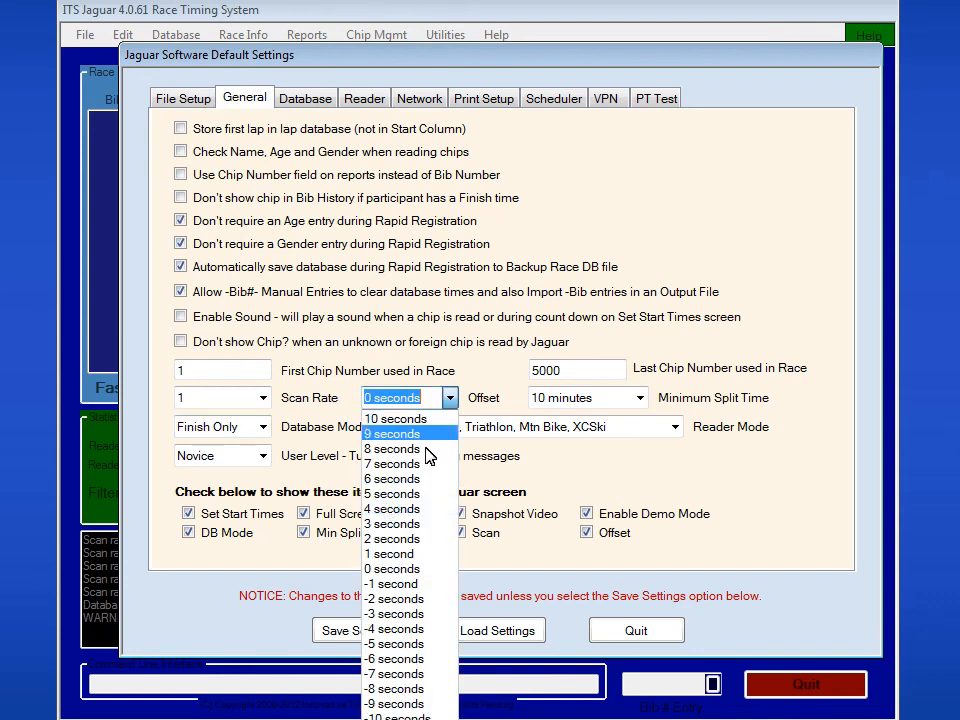
click(397, 599)
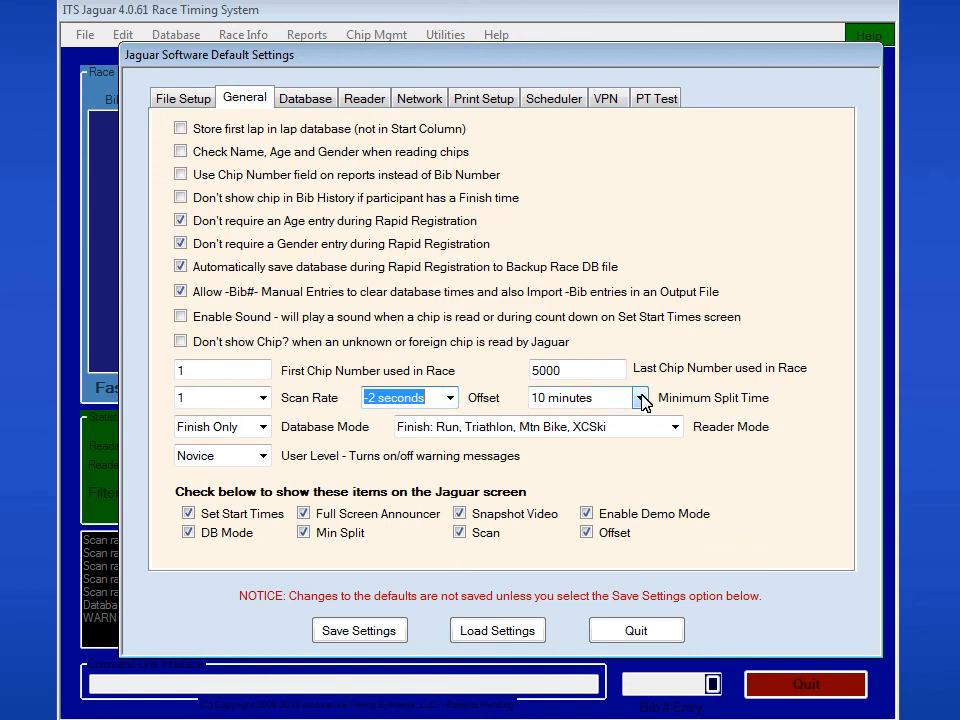
Set the default Minimum Split Time to 60 seconds
click(640, 398)
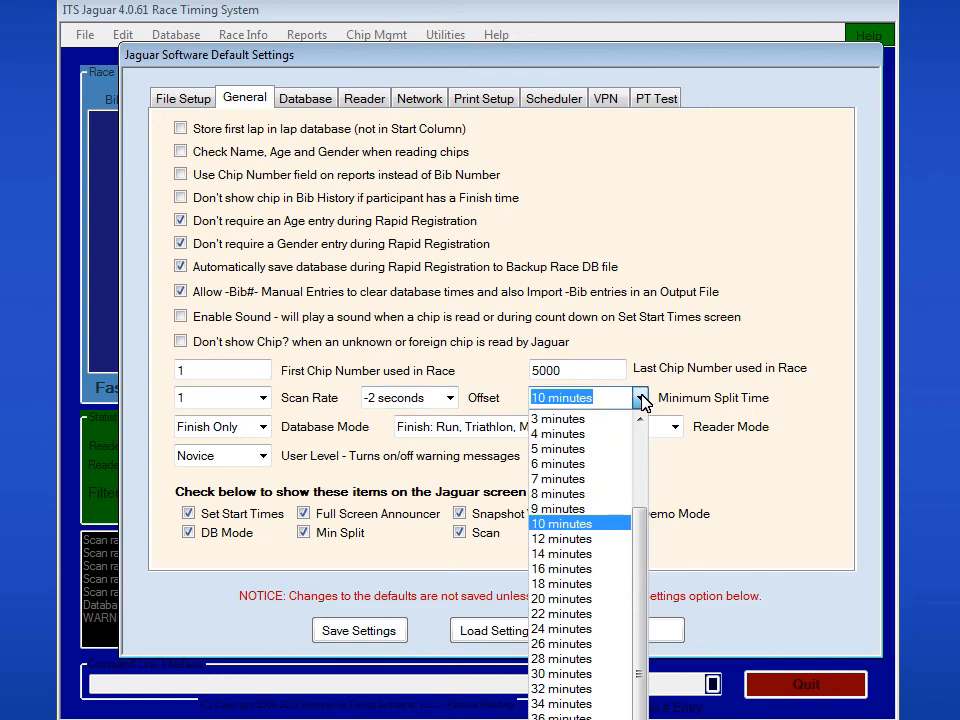
scroll(638, 510, up, 2)
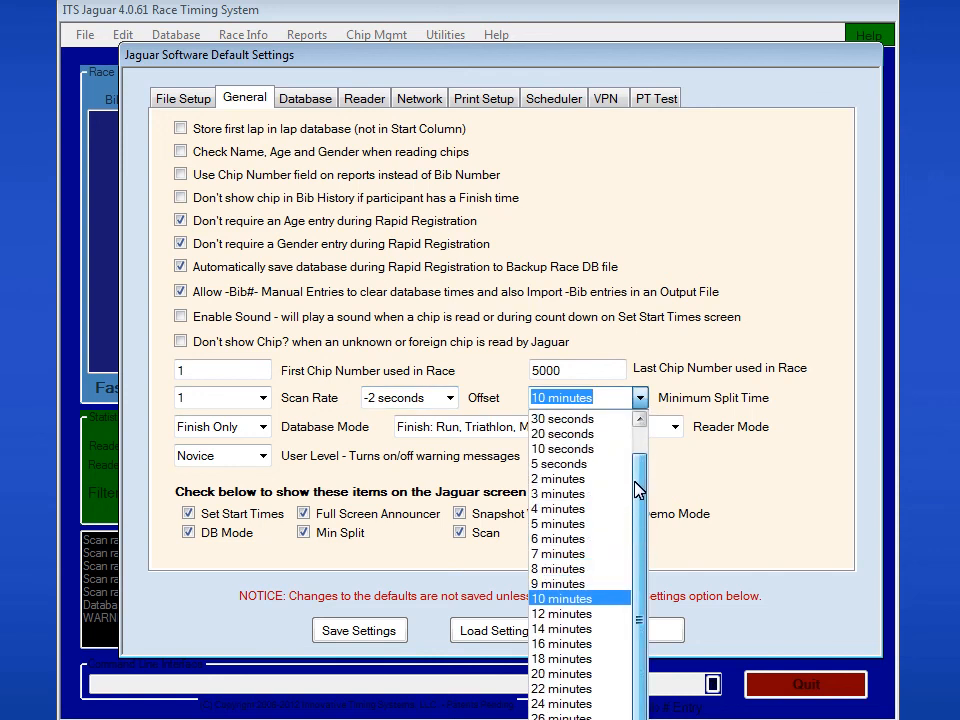
scroll(643, 468, up, 1)
scroll(645, 472, down, 1)
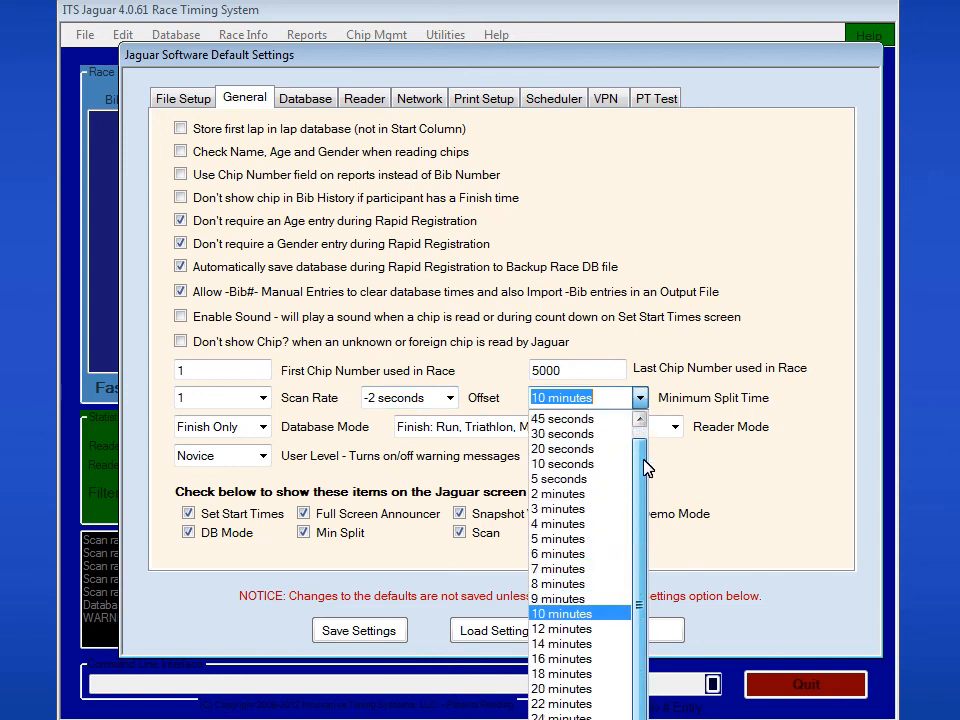
scroll(645, 448, up, 1)
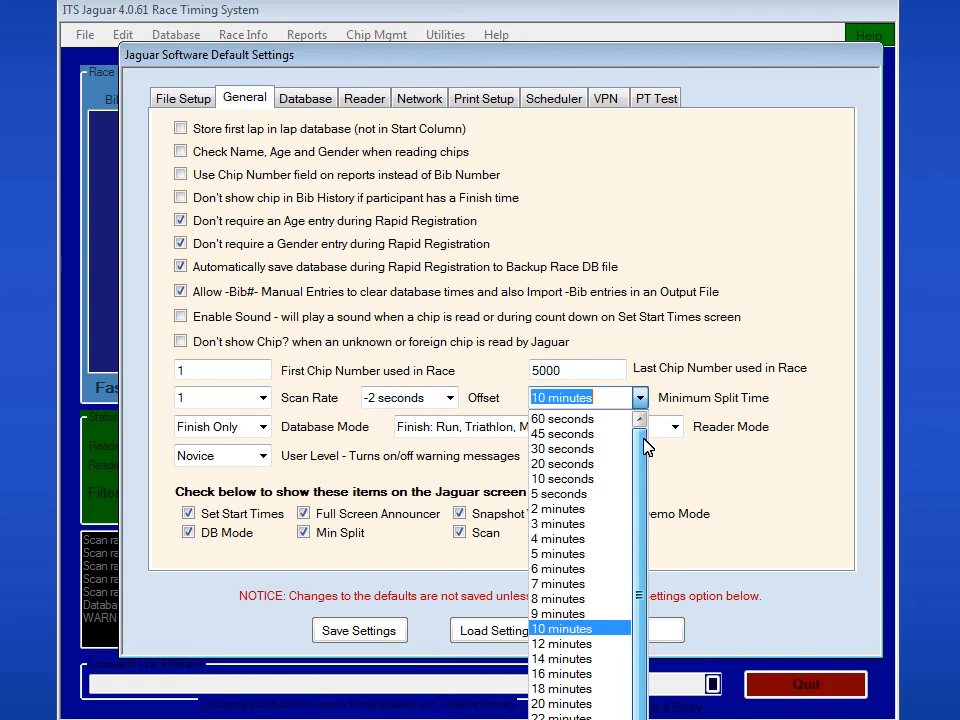
click(618, 420)
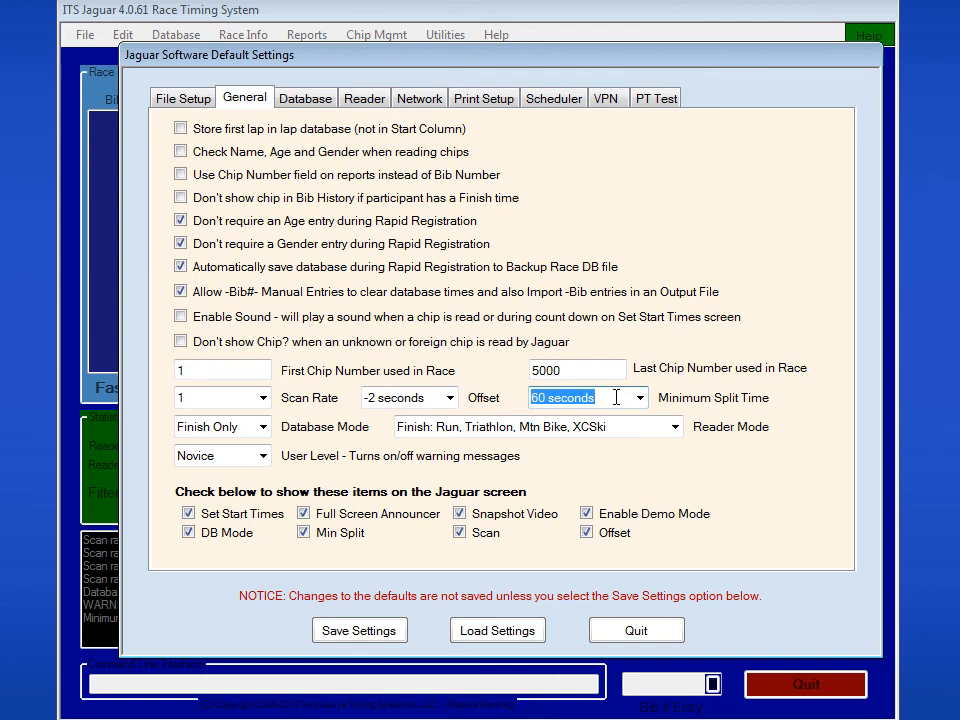
Look through the Database Mode choices and set the mode to Split 1,2,3
click(265, 432)
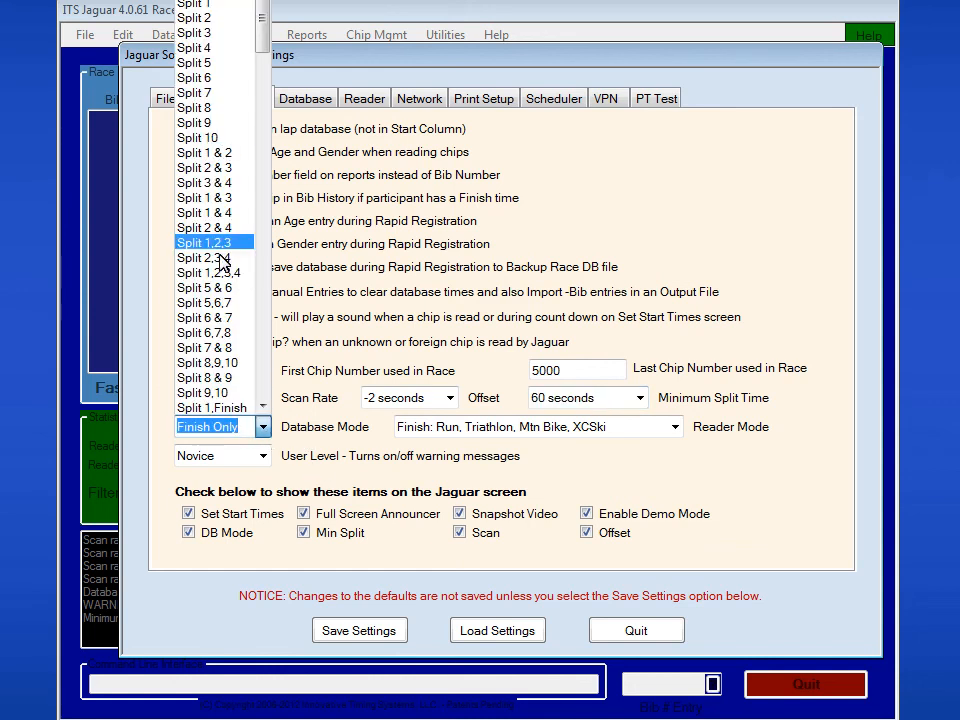
click(307, 451)
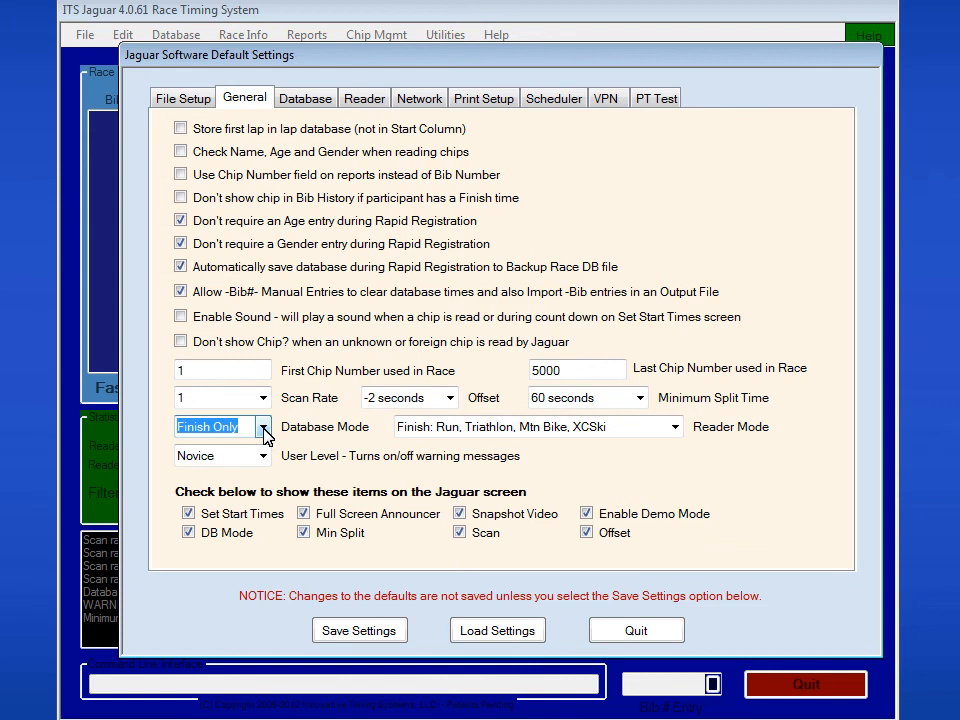
click(264, 428)
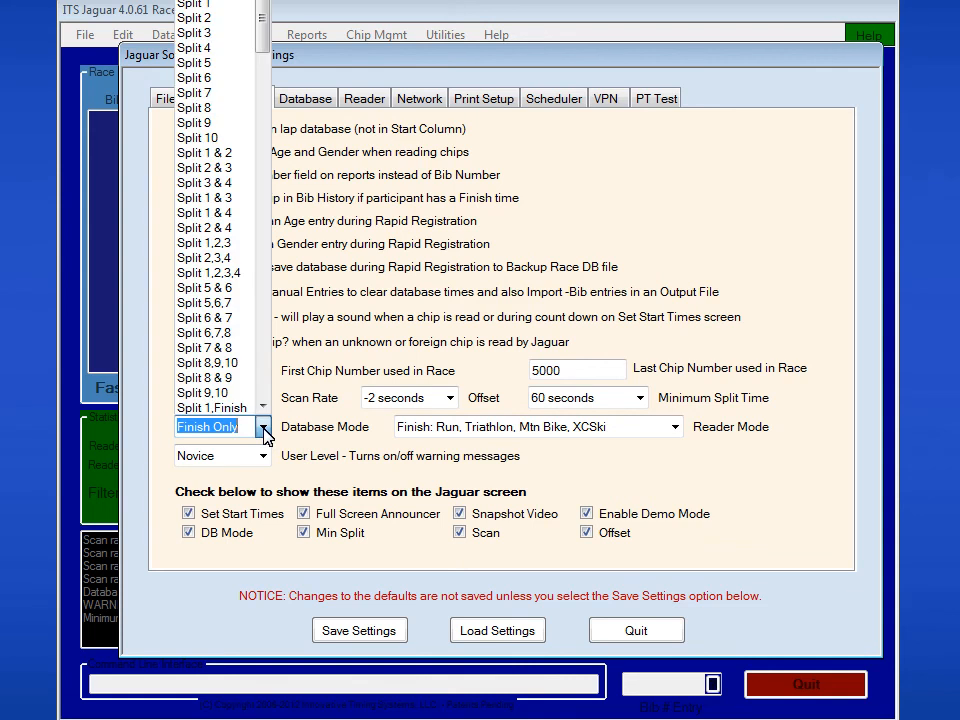
click(233, 244)
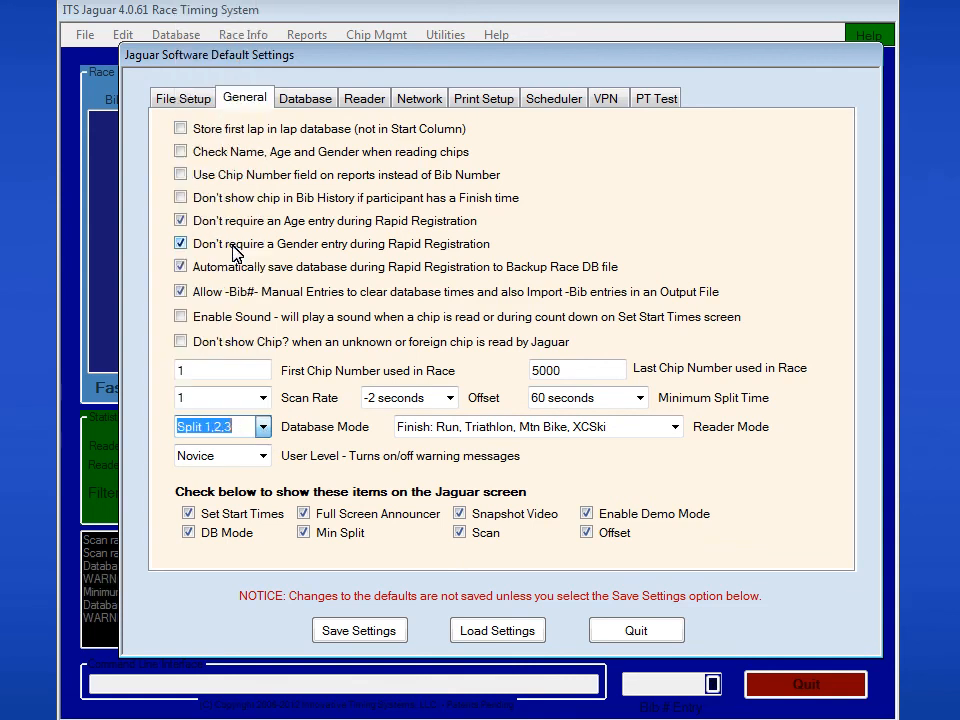
Set the default Database Mode to Split 6,7,8 and close the default settings
click(263, 427)
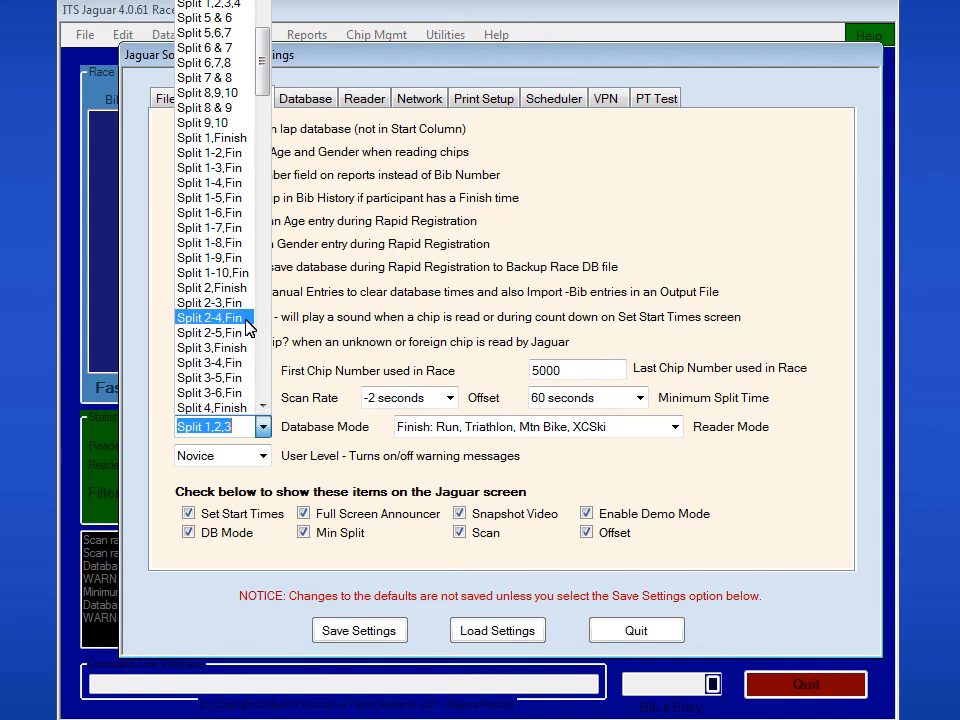
click(242, 63)
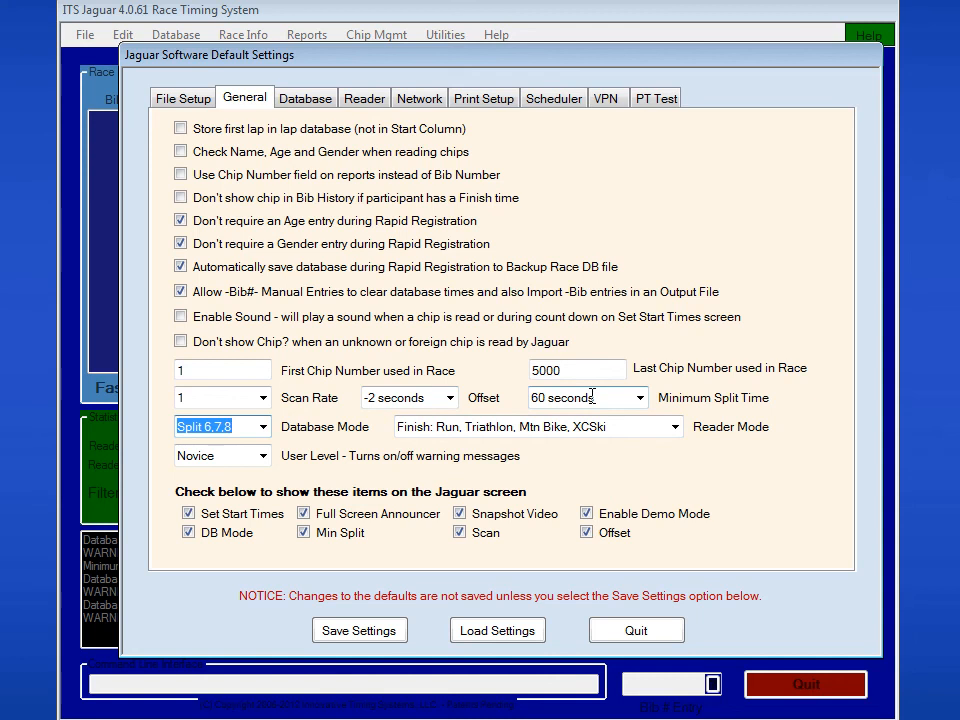
click(641, 629)
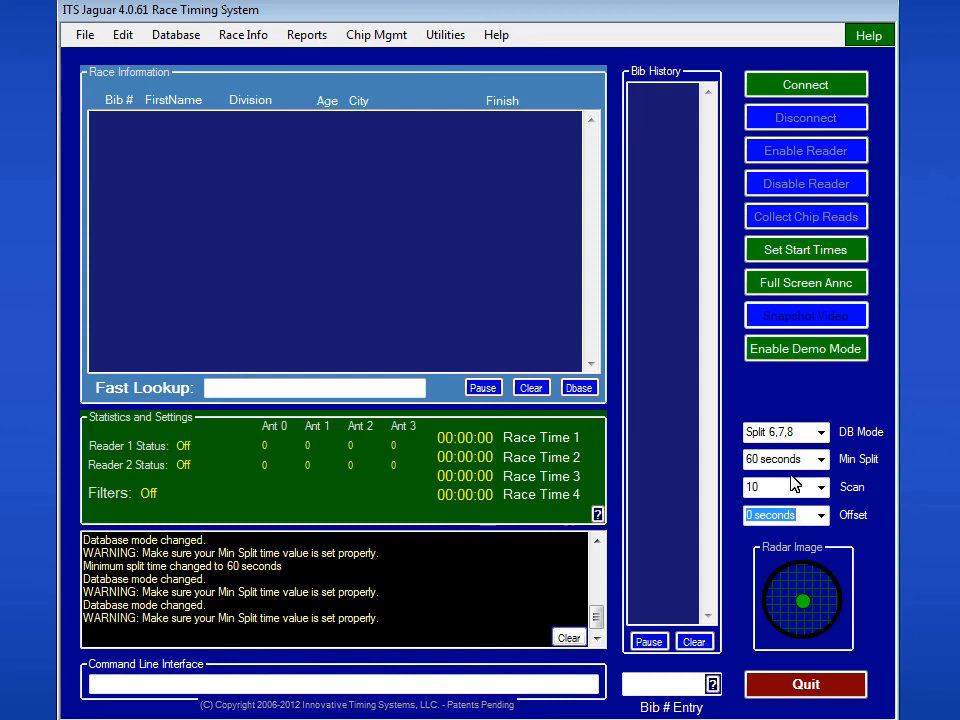
Reopen the Default Settings, bring the dialog fully into view and set the general User Level to Expert
click(122, 35)
click(176, 222)
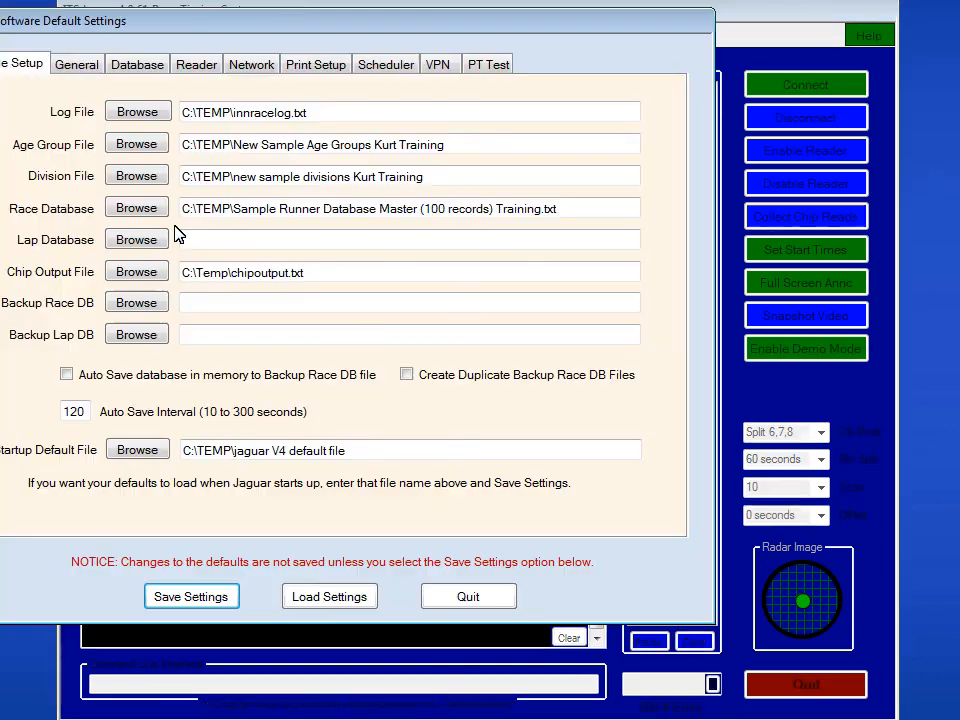
drag(289, 30, 400, 65)
click(189, 96)
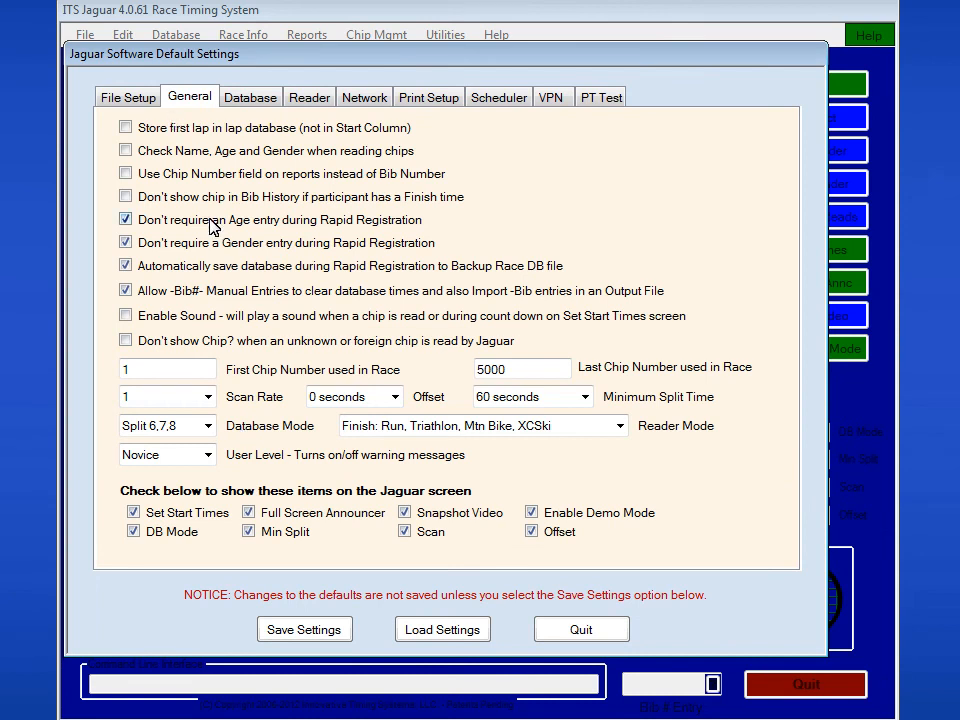
click(209, 457)
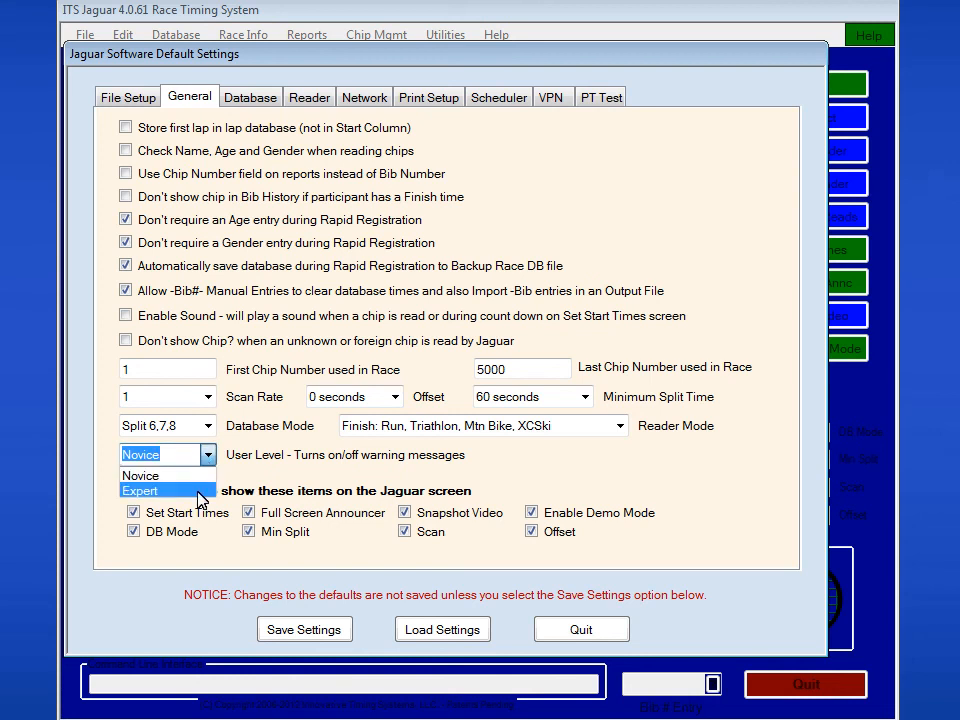
click(200, 491)
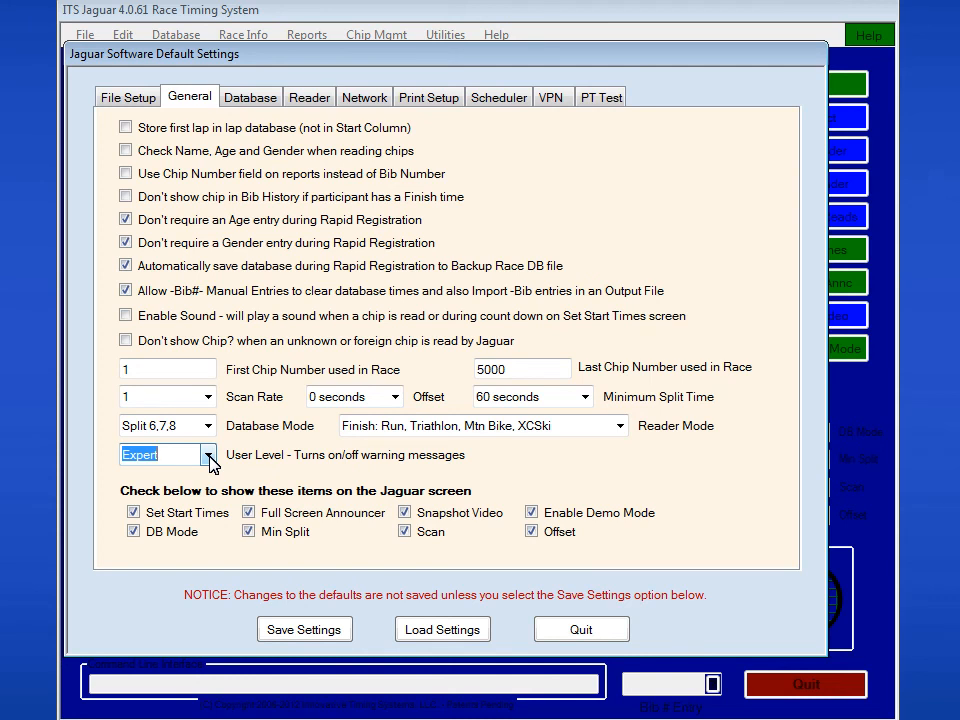
Switch the User Level to Novice and back to Expert, and close the default settings without saving
click(208, 456)
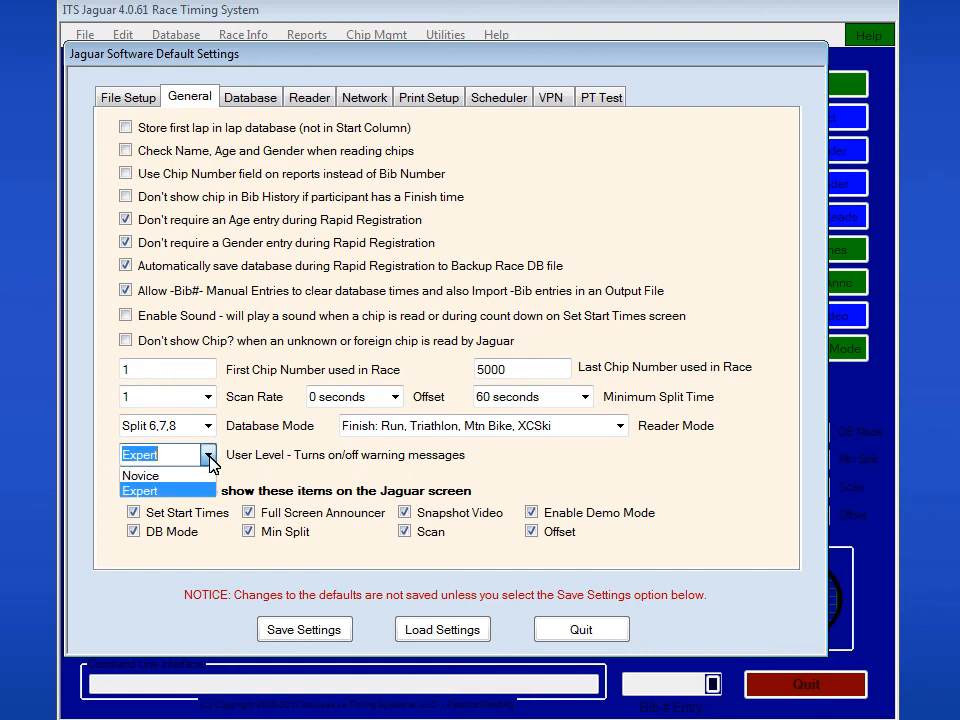
click(203, 478)
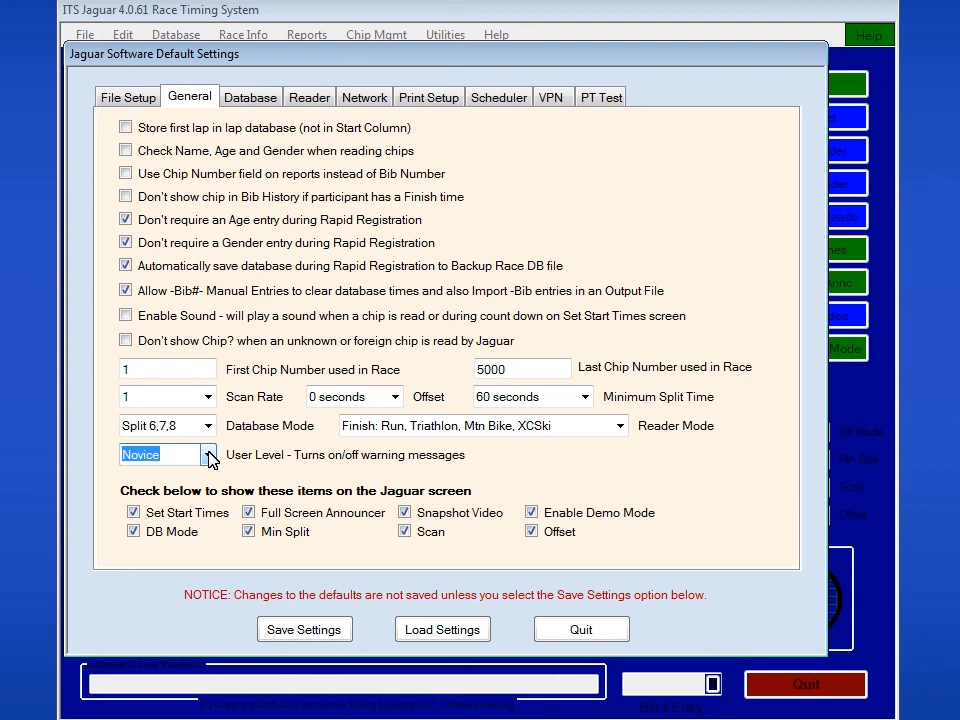
click(208, 456)
click(209, 455)
click(193, 491)
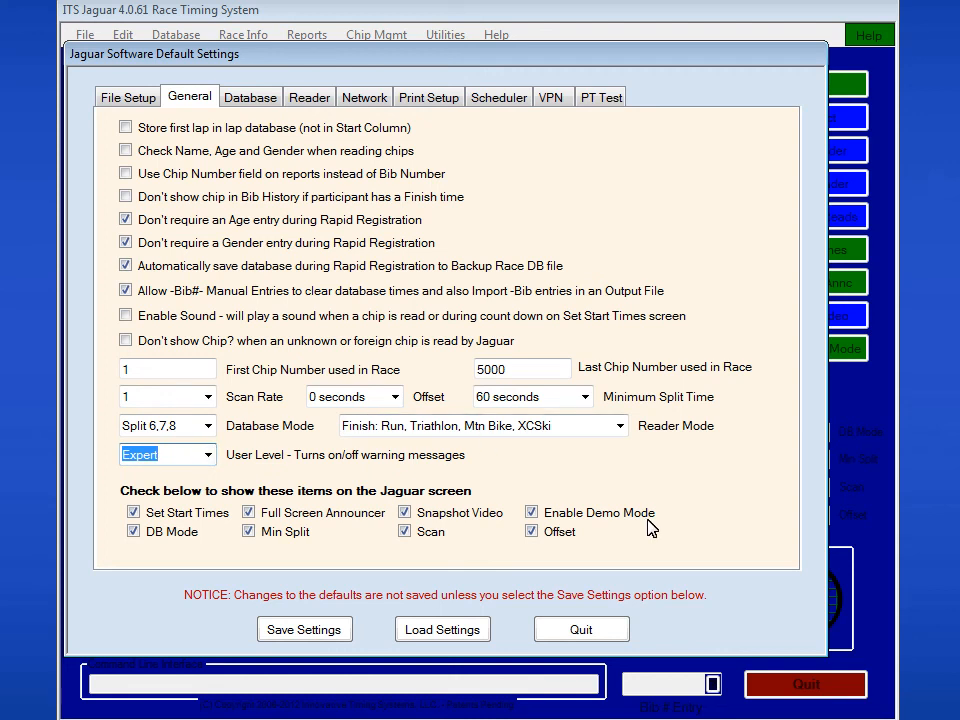
click(592, 629)
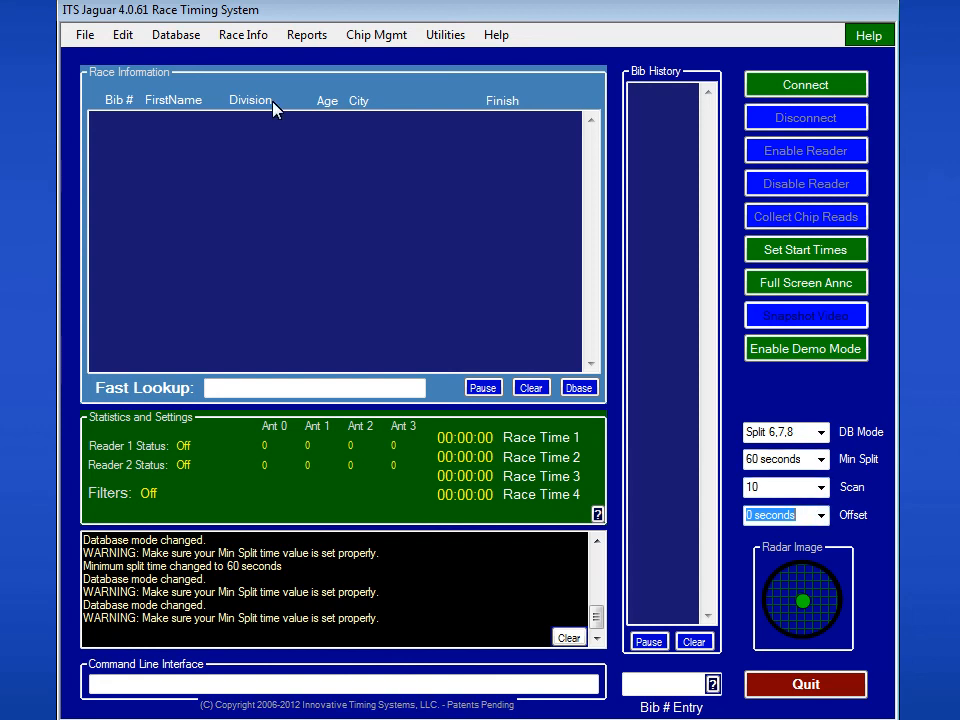
Reopen the Default Settings, move the dialog fully into view and show its general options
click(122, 35)
click(184, 221)
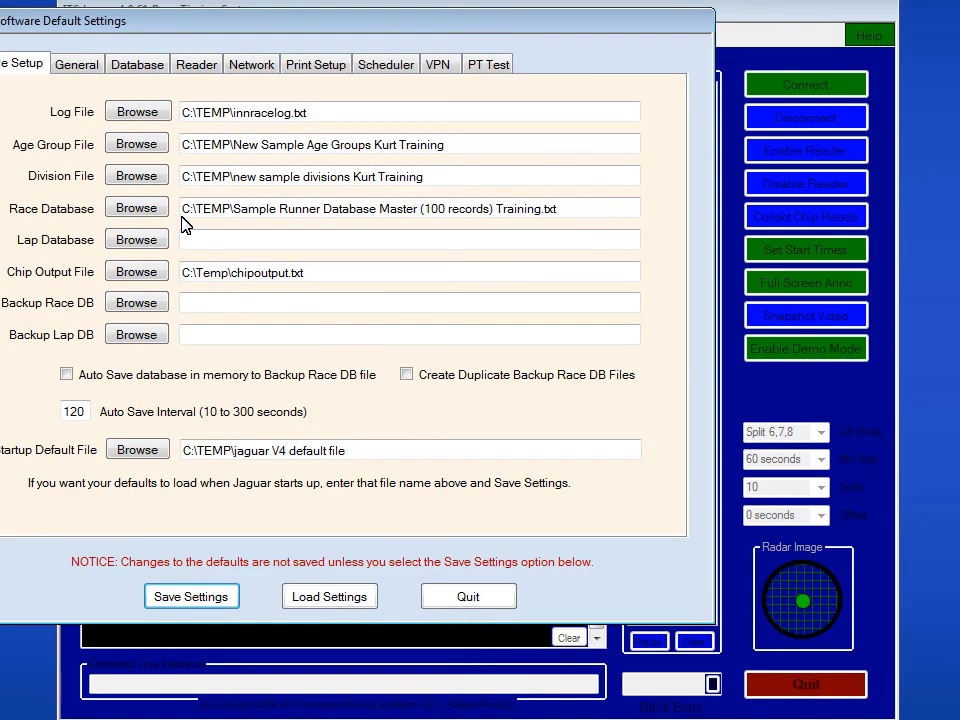
drag(254, 36, 377, 68)
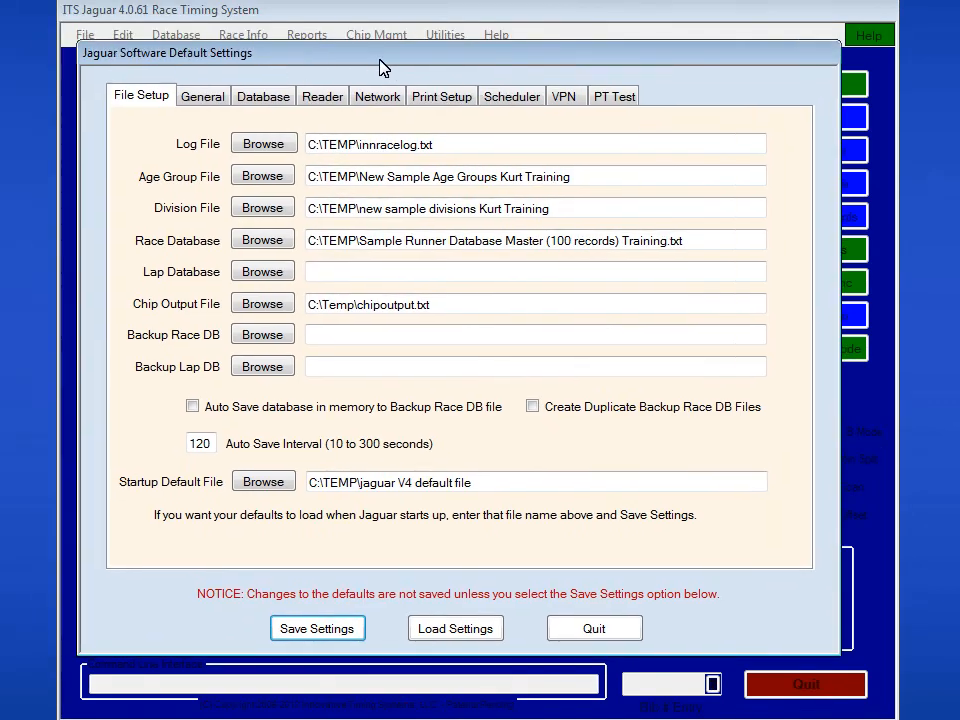
click(214, 100)
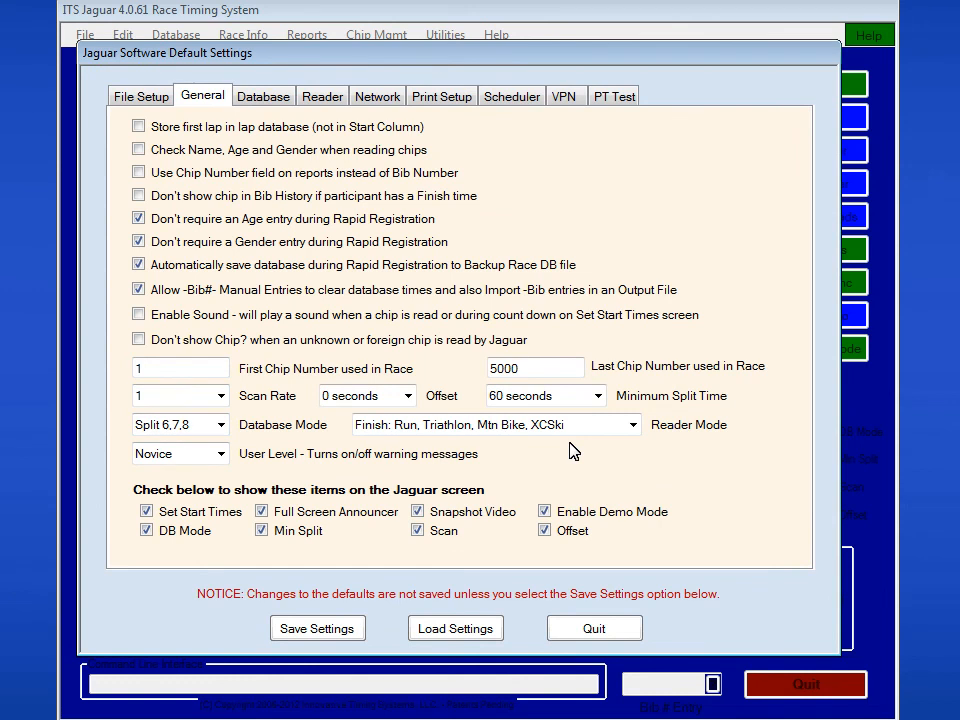
Save the defaults over the existing "jaguar V4 default file" in C:\TEMP and close the default settings
click(331, 630)
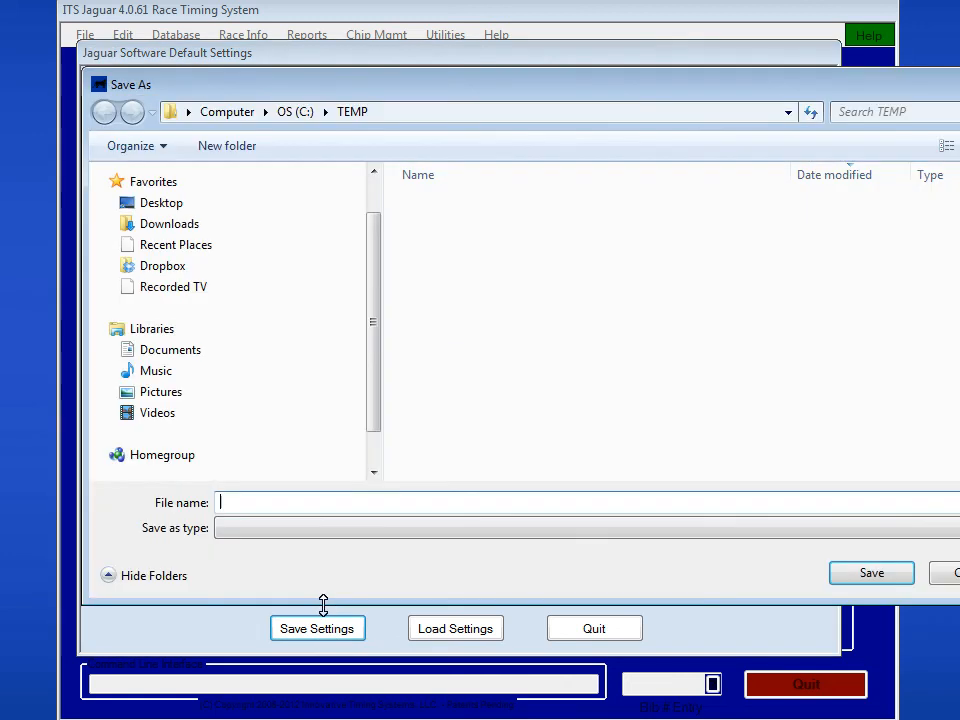
drag(550, 94, 468, 89)
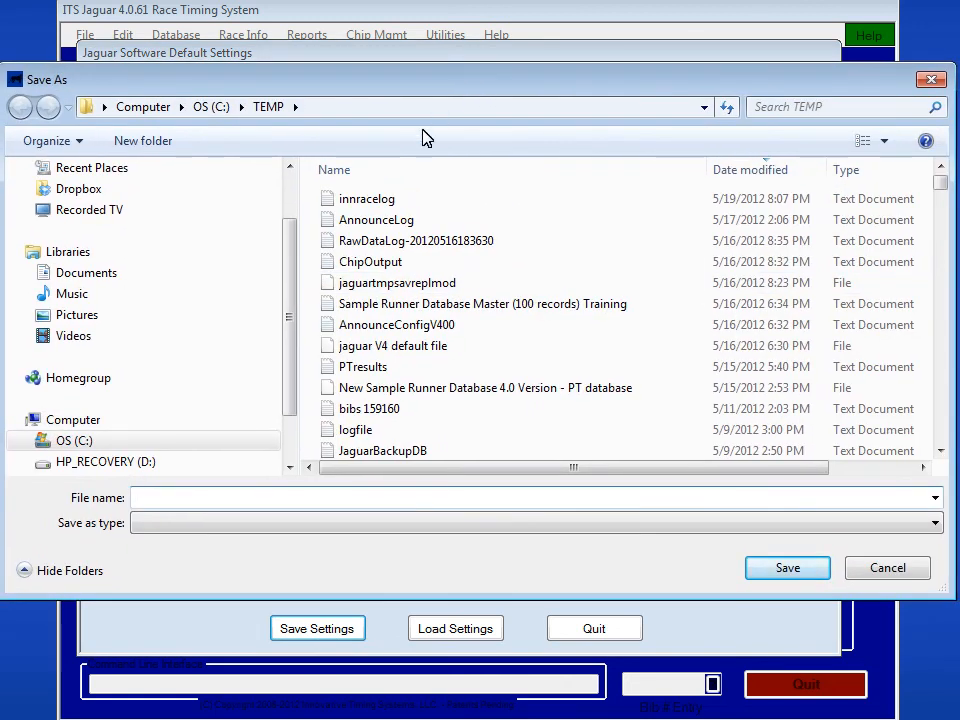
click(418, 348)
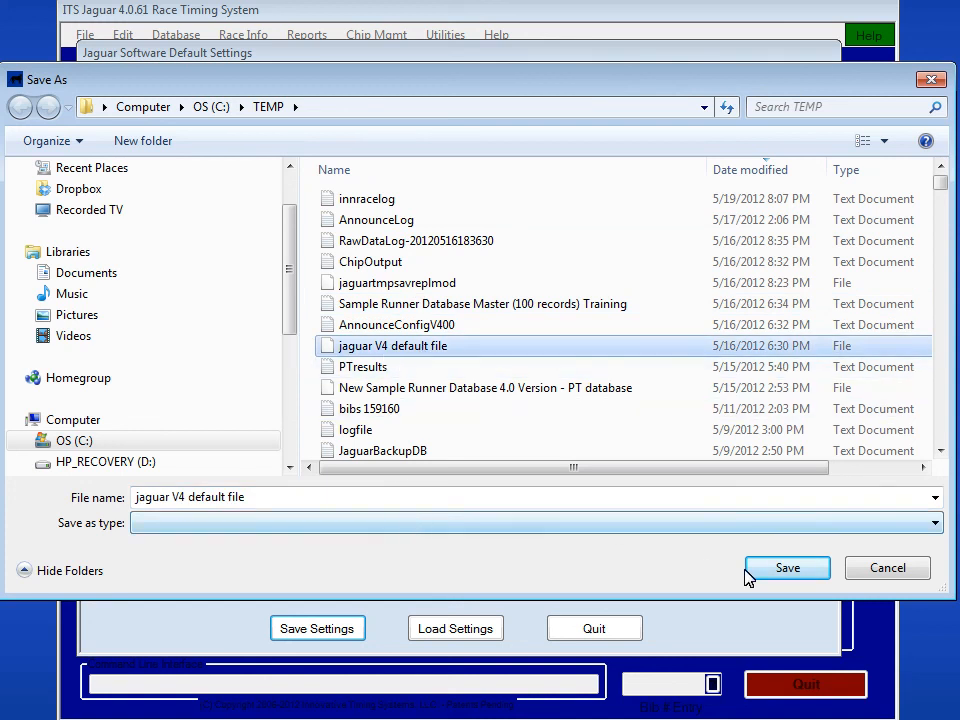
click(778, 574)
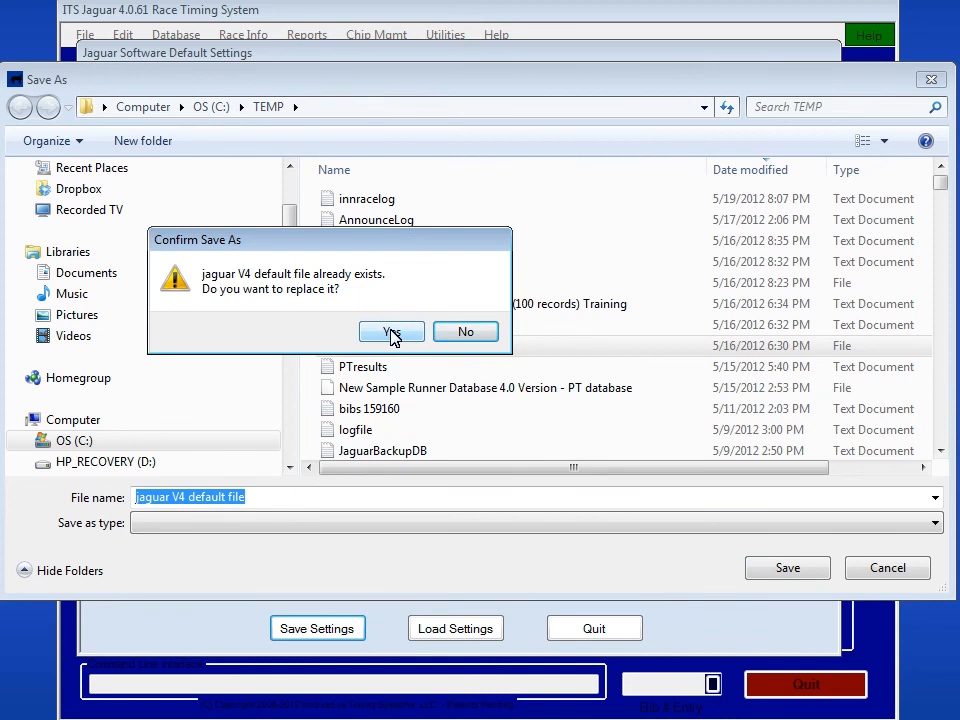
click(391, 334)
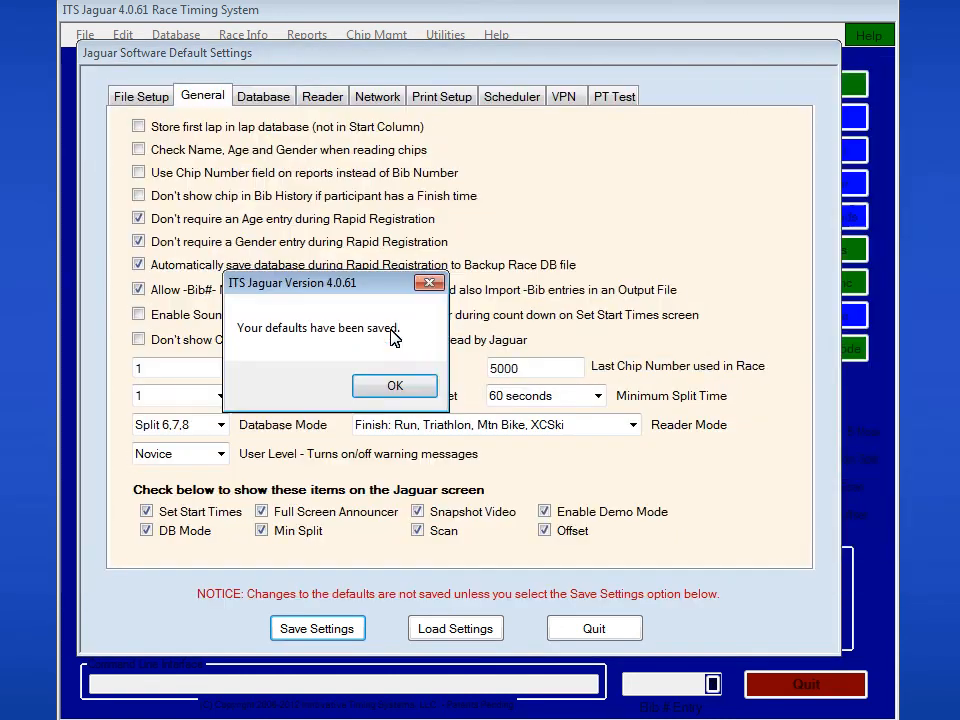
click(395, 388)
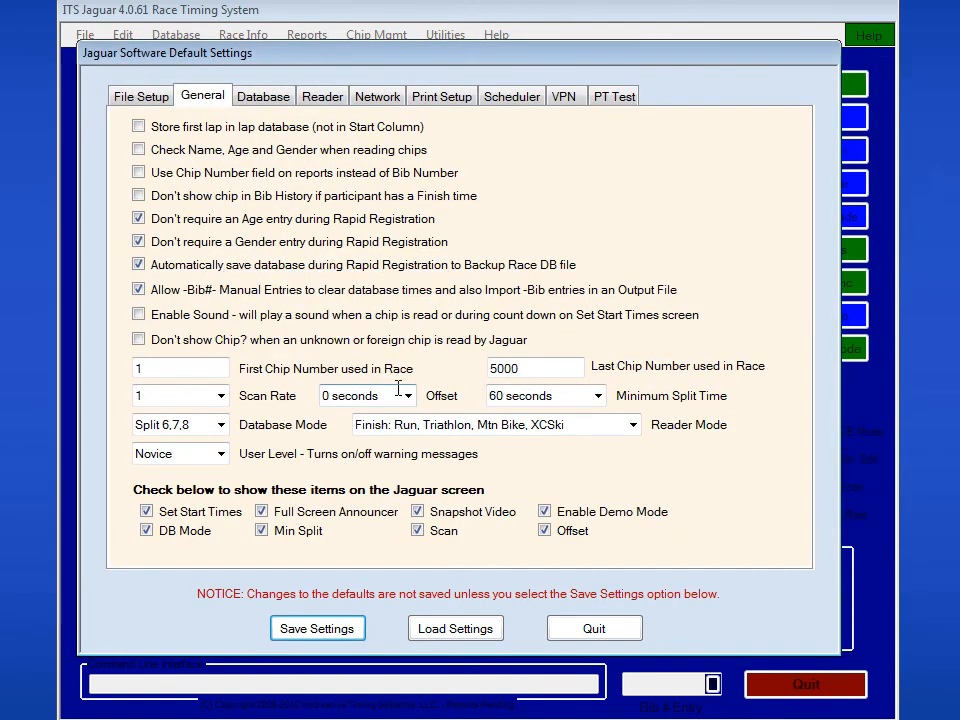
click(602, 628)
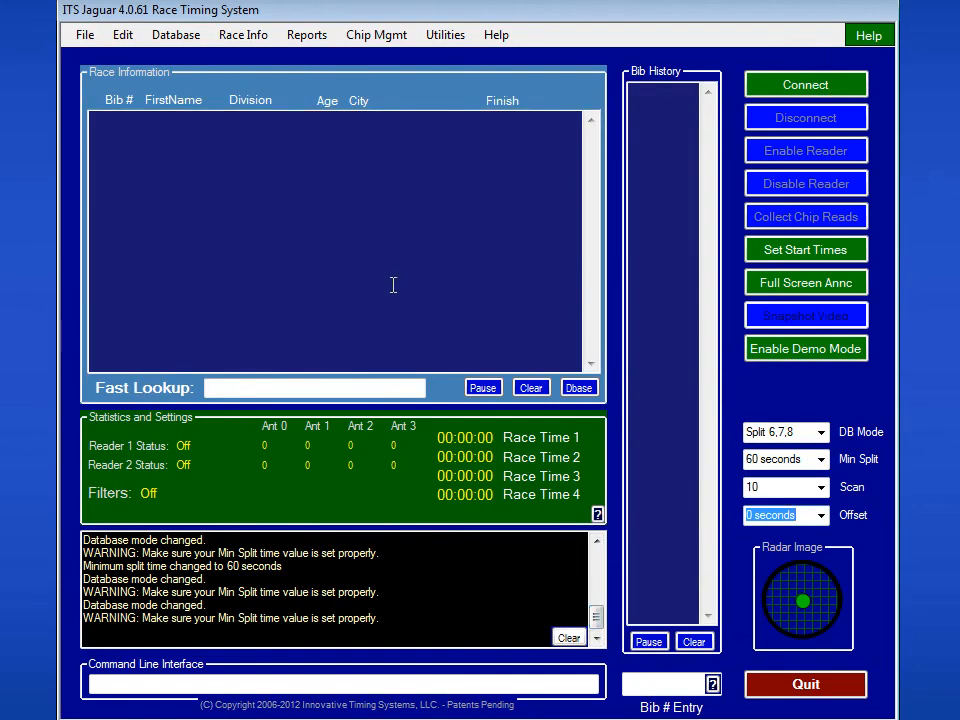